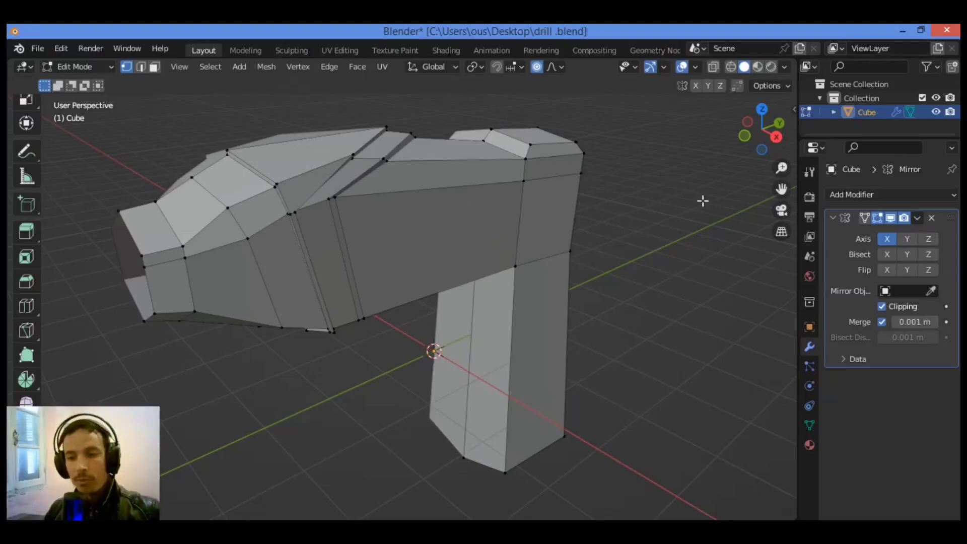
Enable X-ray in the right orthographic view and select the vertices at the bottom end of the drill's handle
mouse_move(761, 128)
mouse_down()
mouse_move(745, 130)
mouse_move(753, 121)
mouse_move(747, 82)
mouse_move(751, 121)
mouse_up()
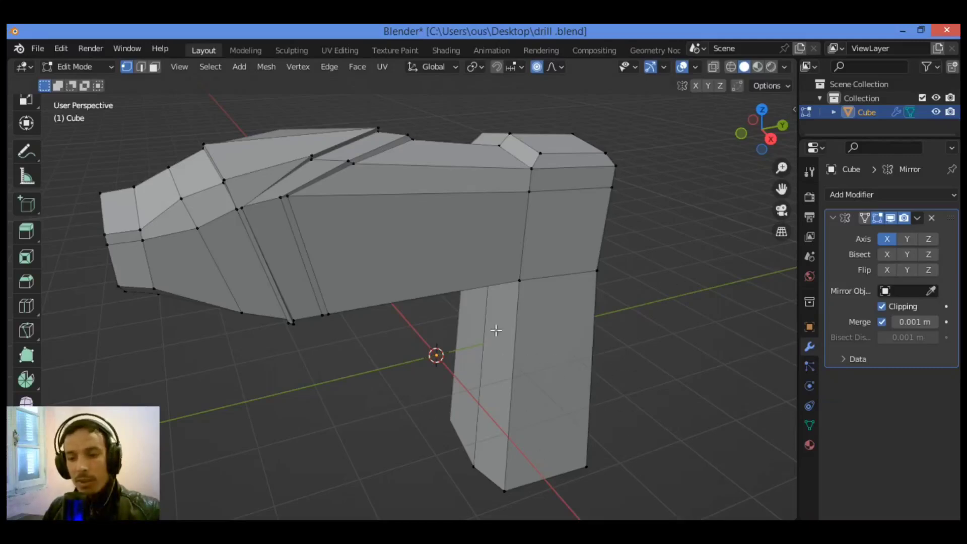
drag(763, 132, 647, 187)
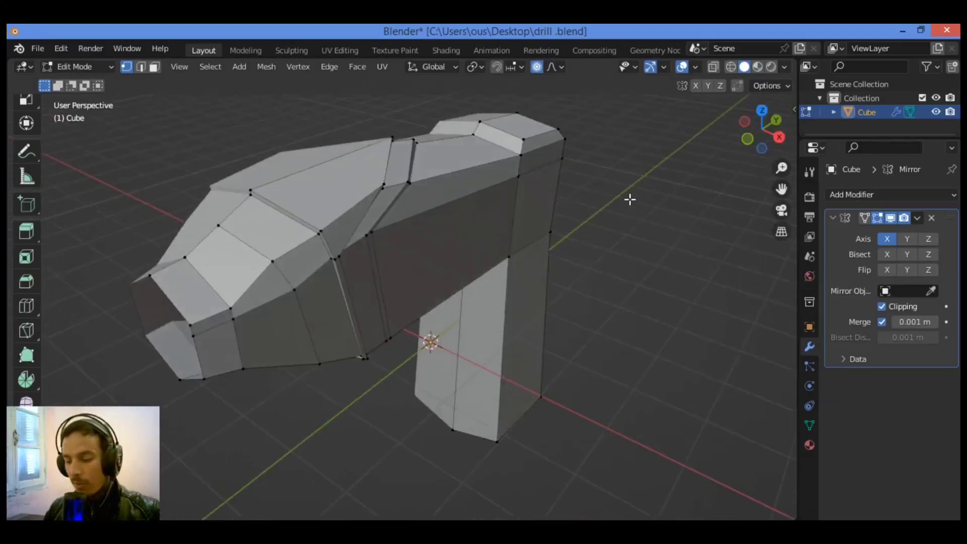
key(KP_3)
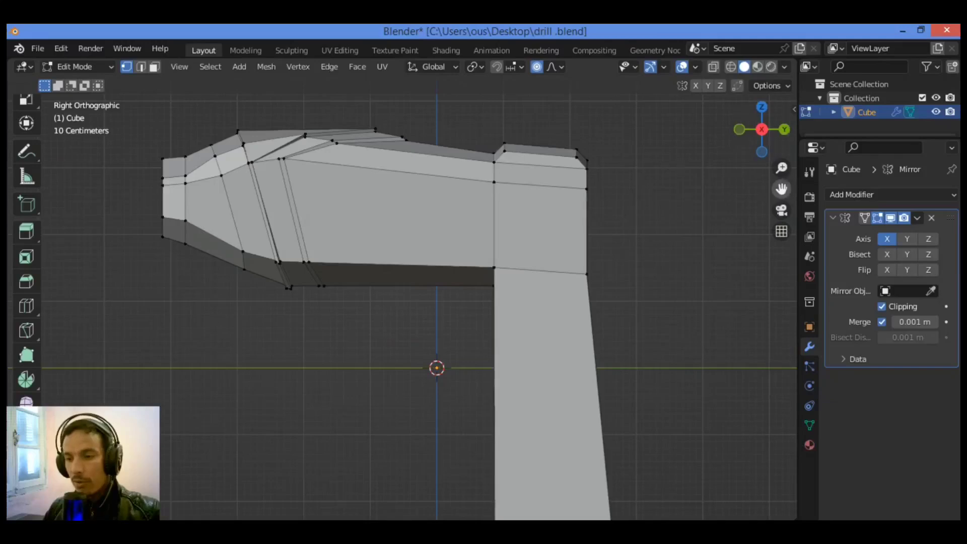
drag(781, 189, 743, 90)
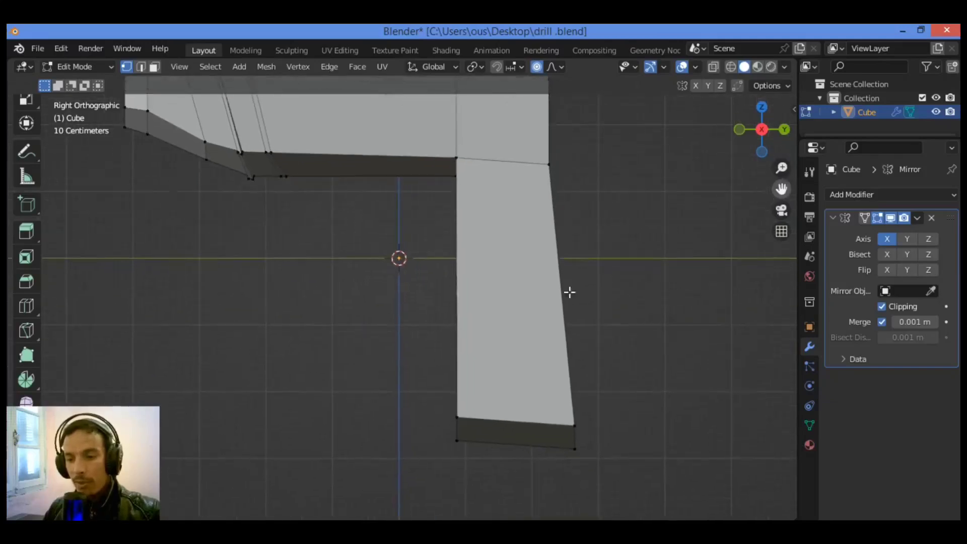
click(715, 68)
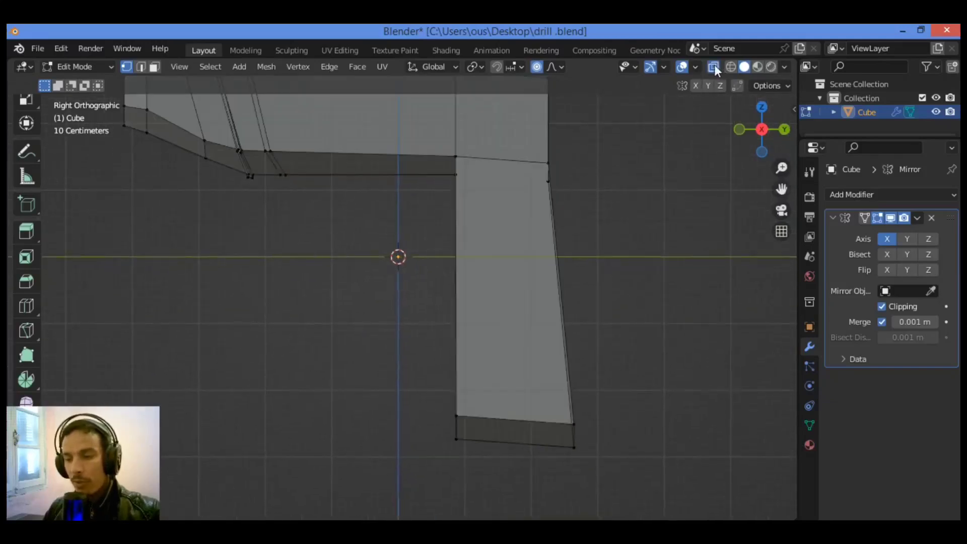
drag(638, 368, 368, 461)
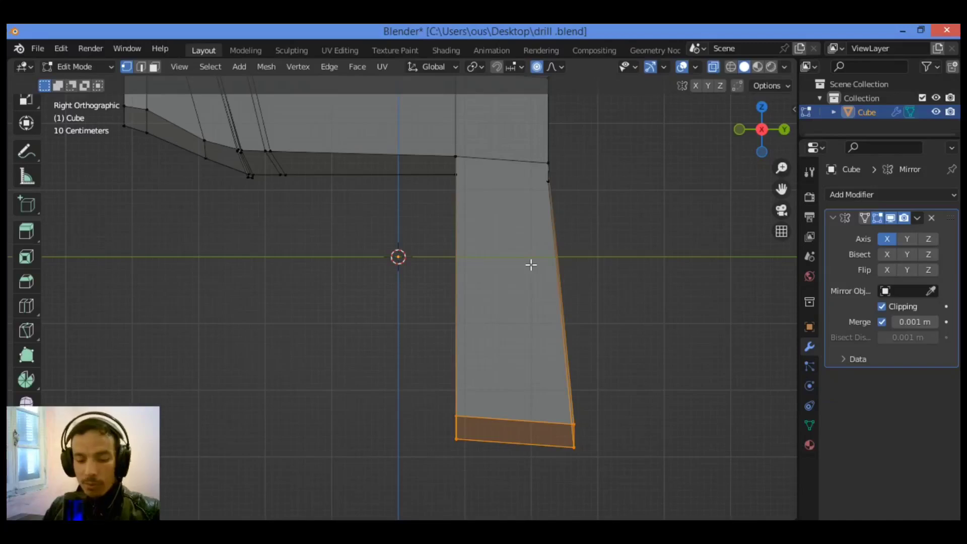
key(g)
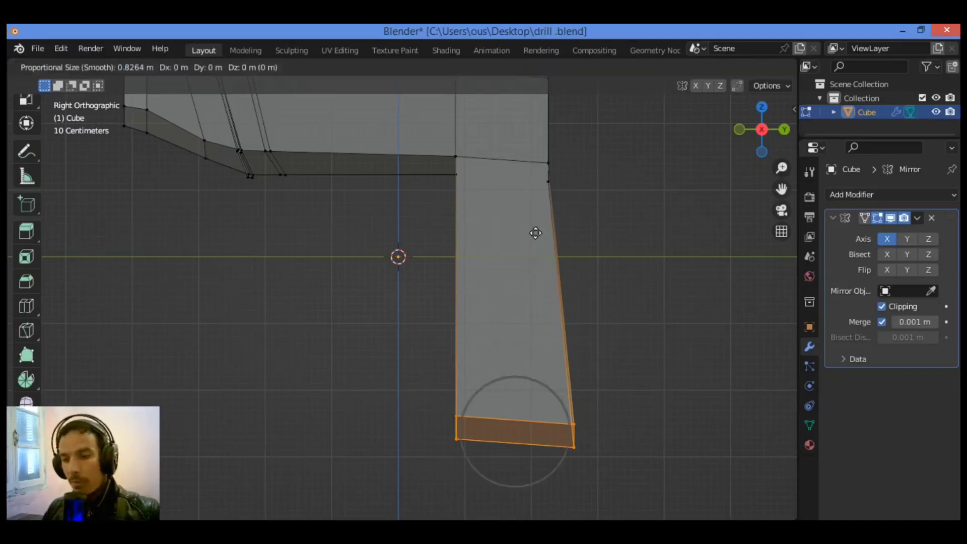
click(536, 218)
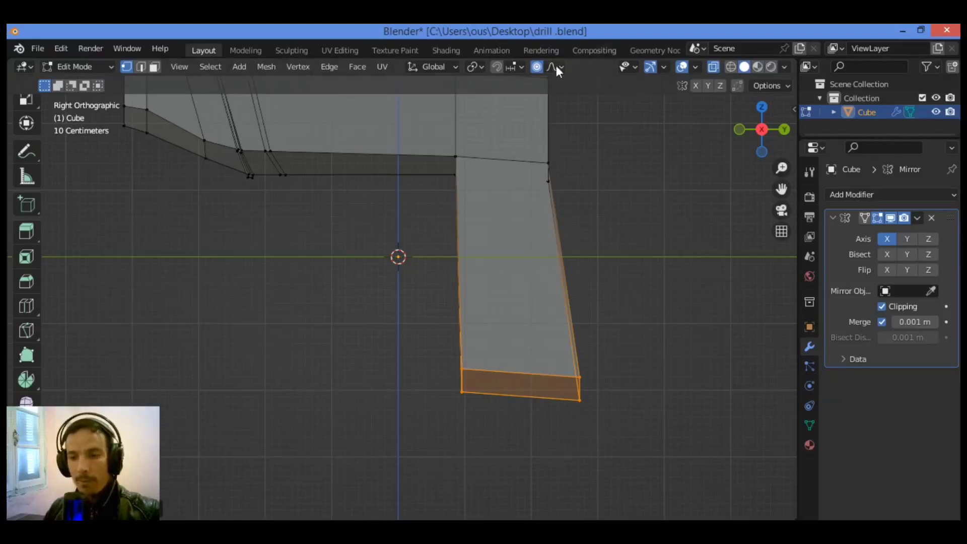
key(ctrl+z)
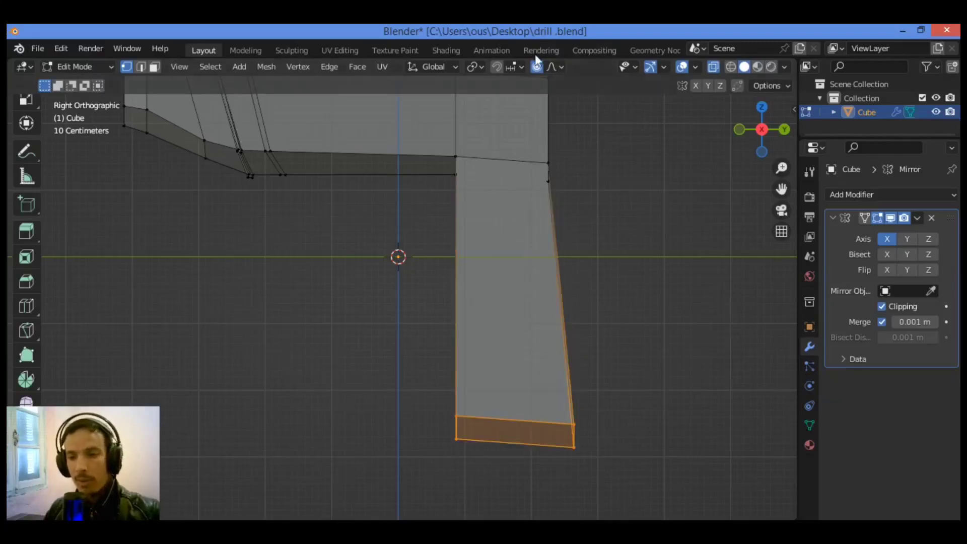
Disable proportional editing and move the handle's bottom vertices up about 1.05 m and slightly forward to shorten the handle
click(535, 66)
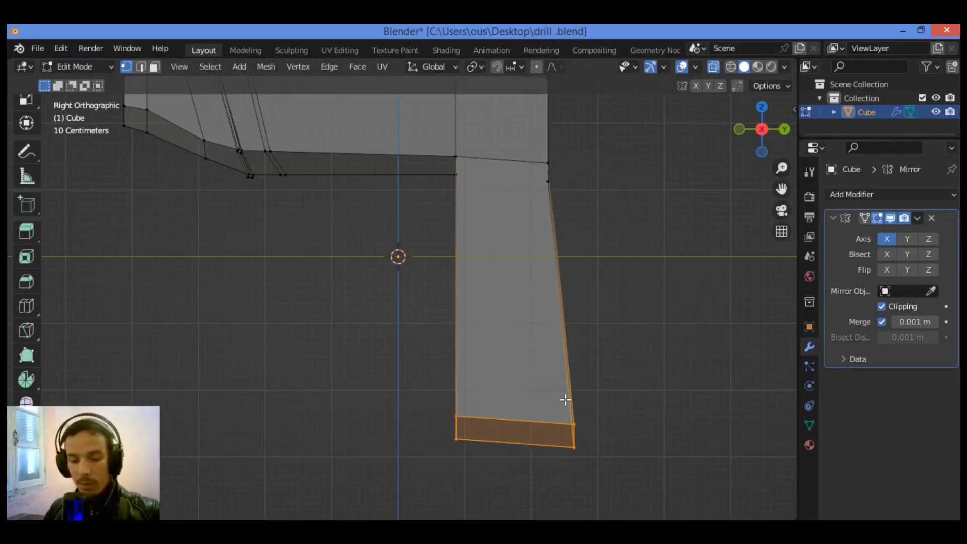
key(g)
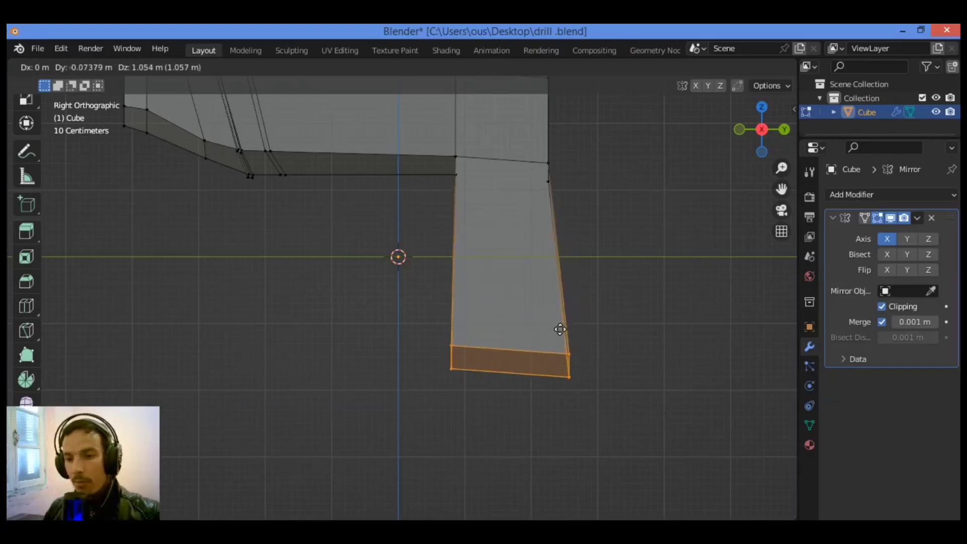
click(560, 329)
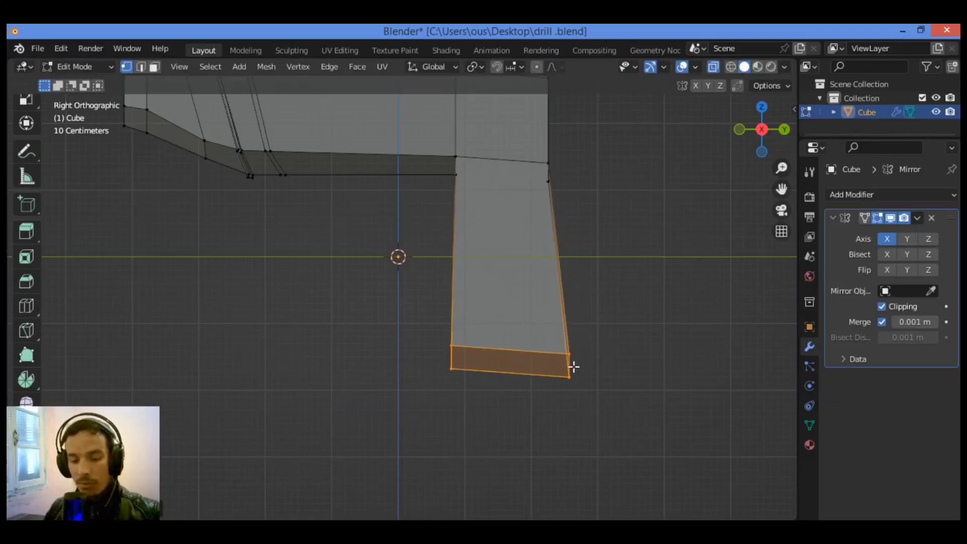
Scale the handle's bottom end to about 0.66 so the handle tapers downward, and turn X-ray off
key(s)
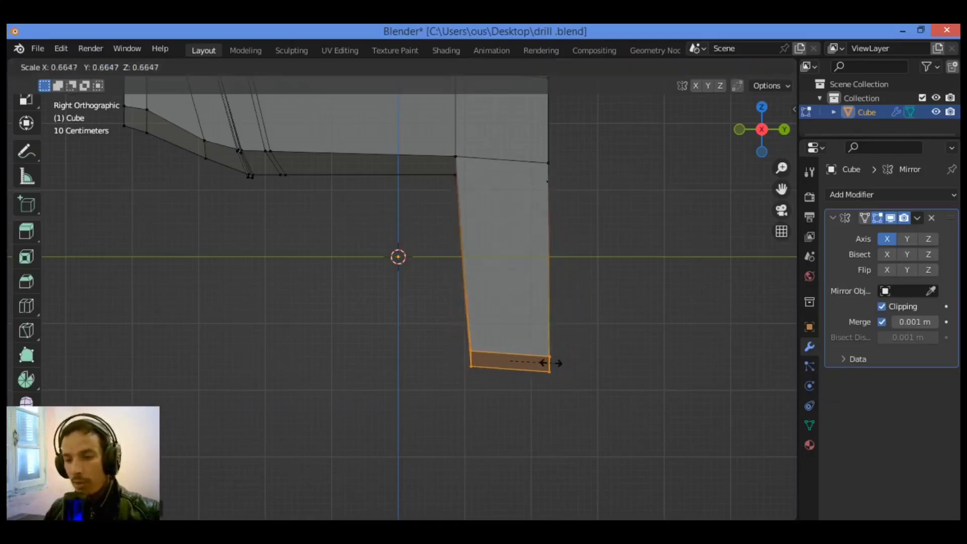
click(551, 362)
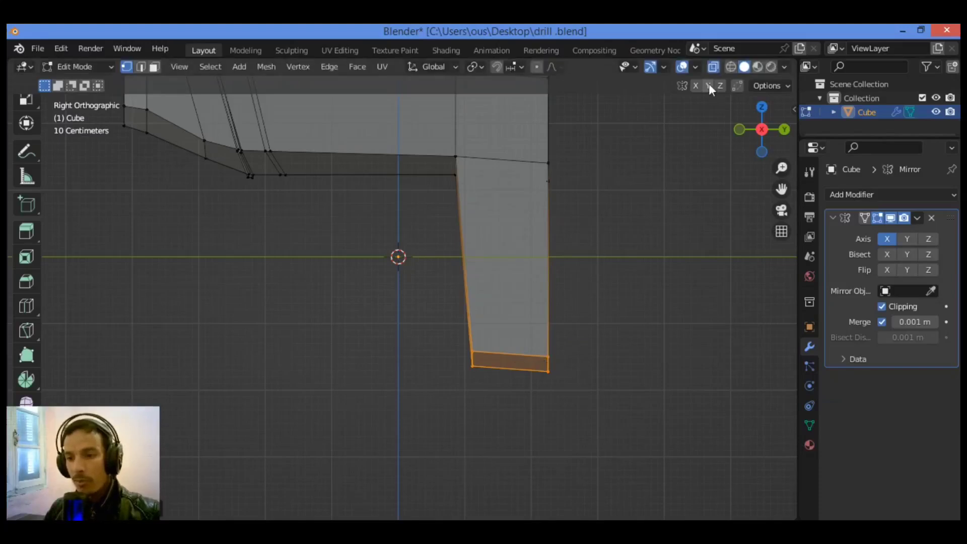
drag(781, 189, 731, 96)
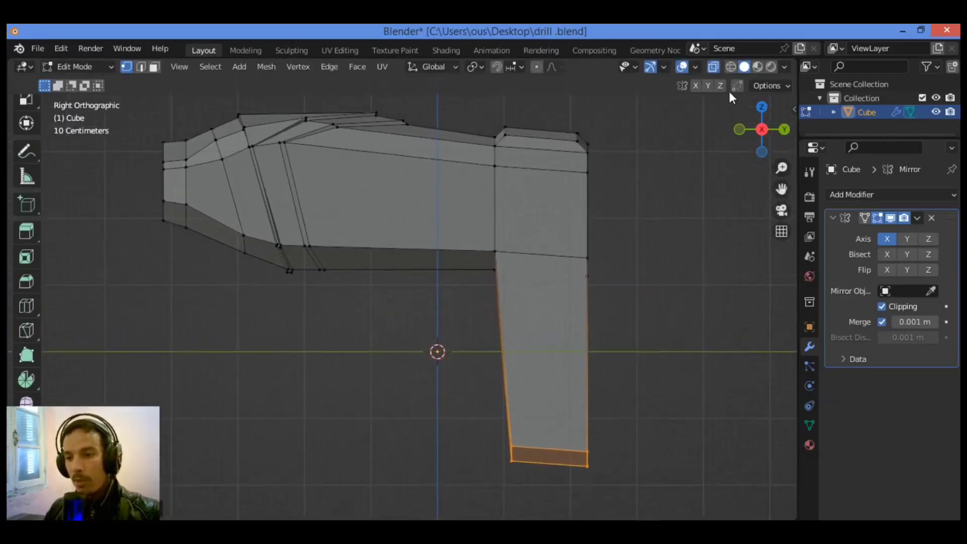
click(712, 67)
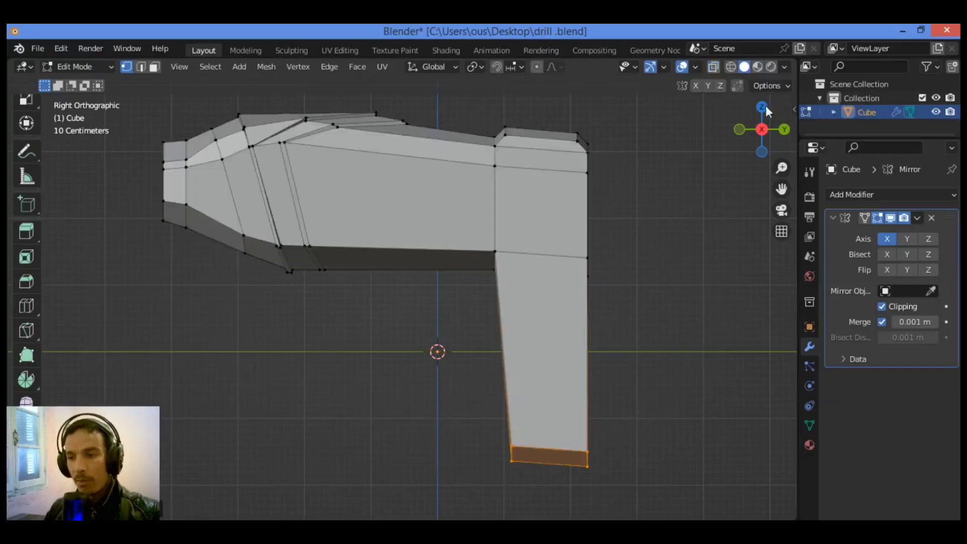
Delete the face that closes the underside of the handle
drag(749, 125, 729, 112)
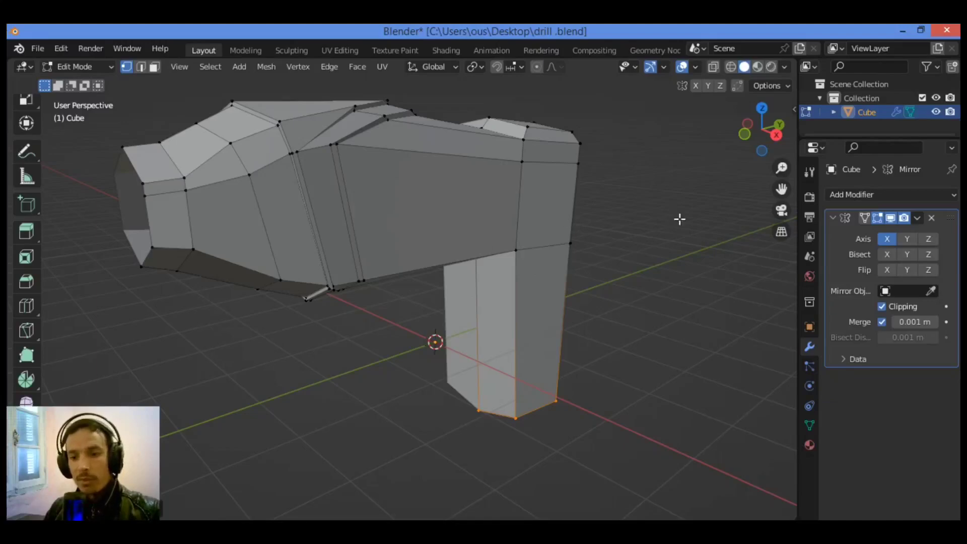
drag(750, 154, 783, 142)
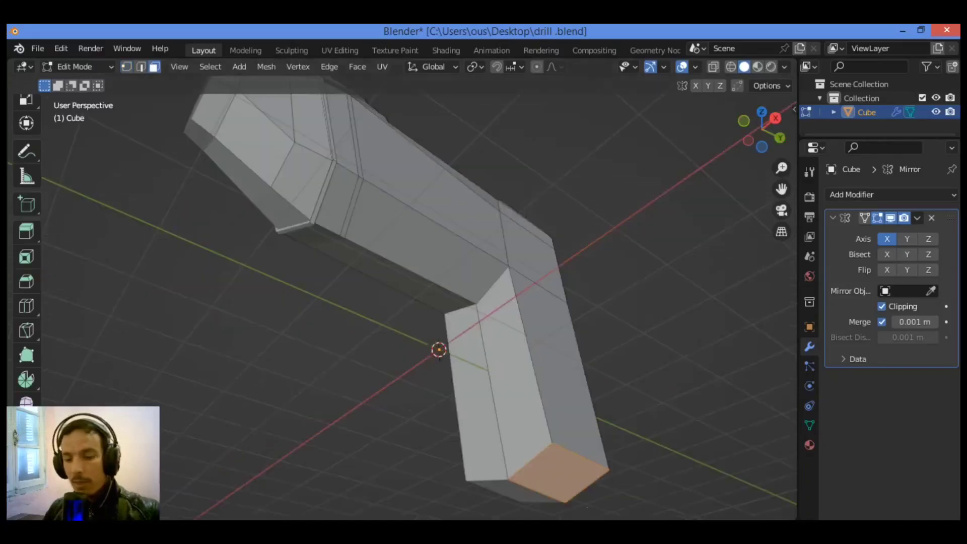
click(568, 485)
key(x)
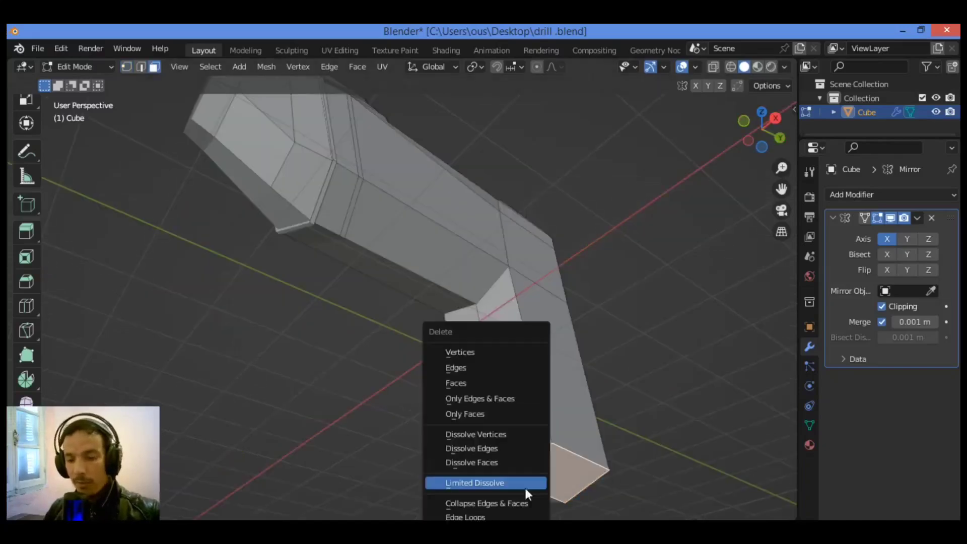
click(508, 382)
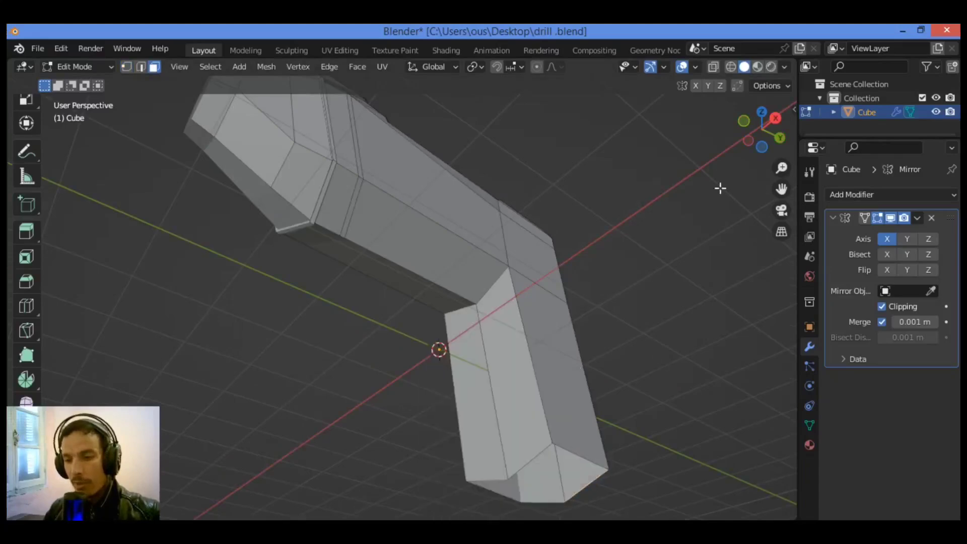
Select the upper side vertices of the drill's rear block and move them inward about 0.18 m along the X axis
drag(758, 127, 514, 289)
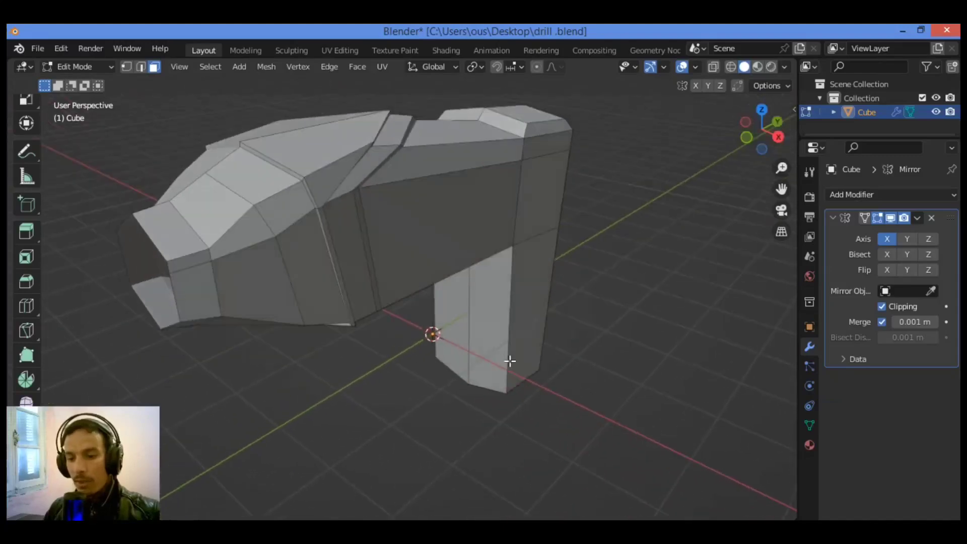
mouse_move(760, 135)
mouse_down()
mouse_move(718, 146)
mouse_move(756, 135)
mouse_up()
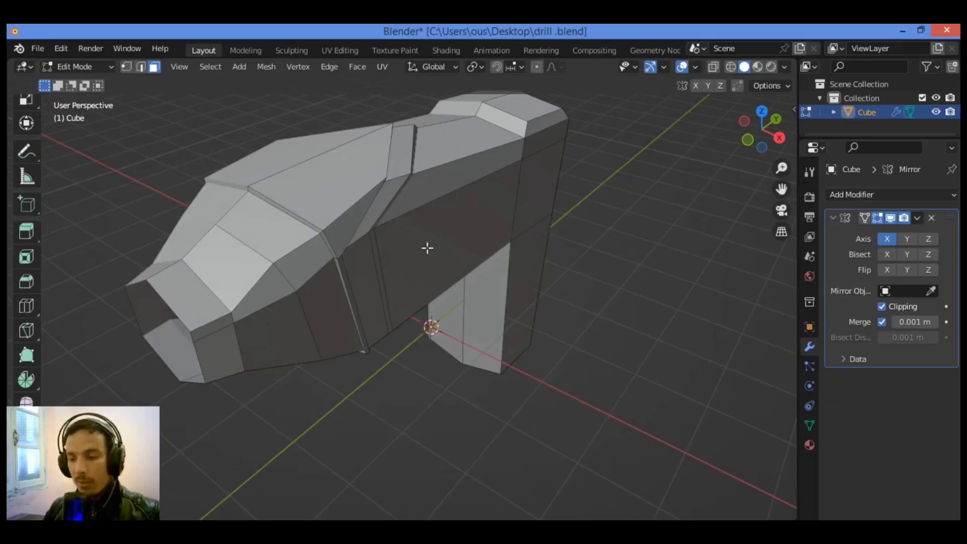
mouse_move(737, 134)
mouse_down()
mouse_move(776, 137)
mouse_move(794, 199)
mouse_move(740, 147)
mouse_up()
click(126, 68)
drag(781, 189, 750, 156)
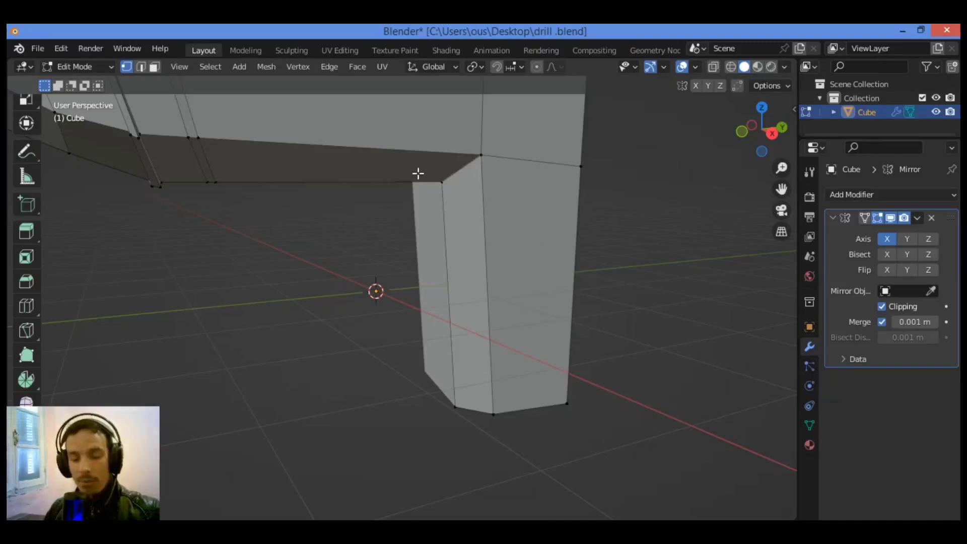
middle_drag(418, 173, 507, 182)
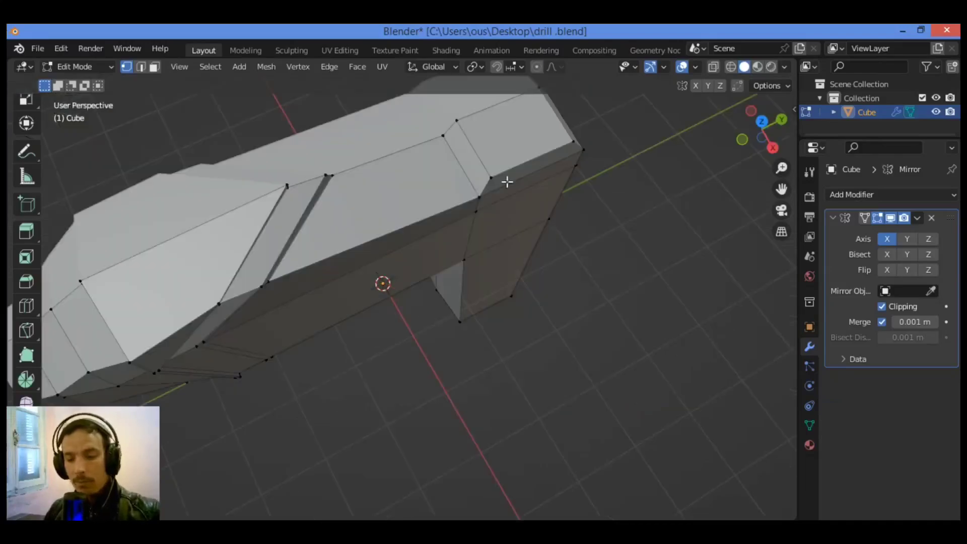
click(484, 193)
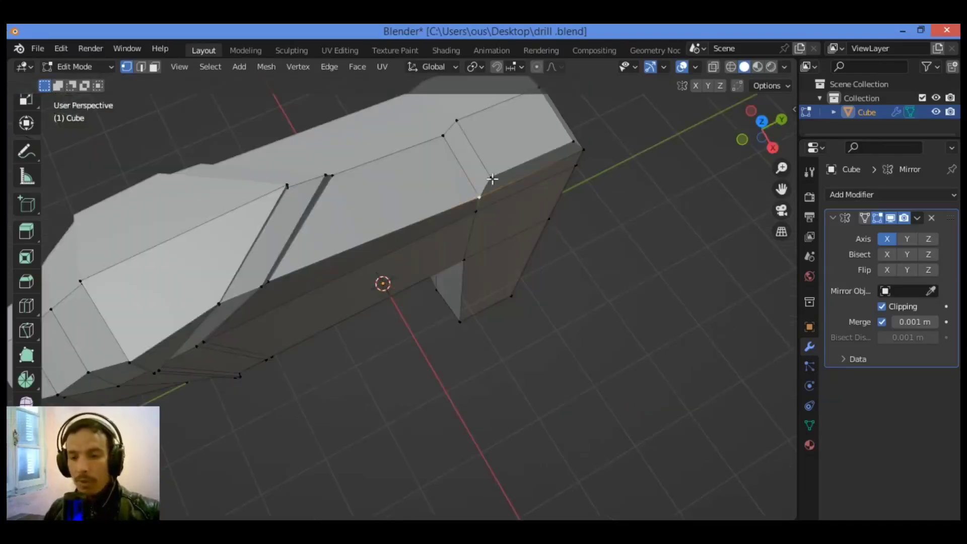
ctrl+click(582, 148)
drag(762, 130, 810, 132)
drag(725, 133, 710, 131)
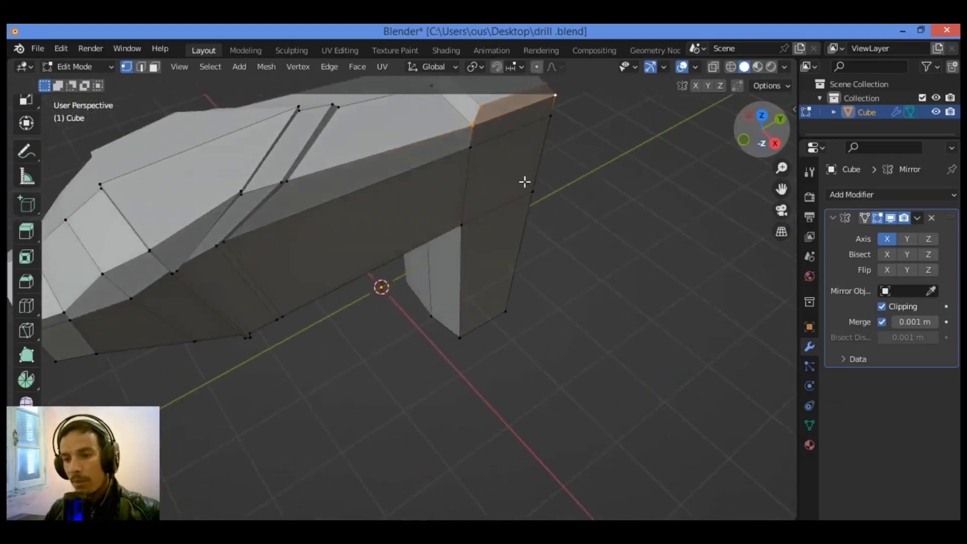
click(469, 147)
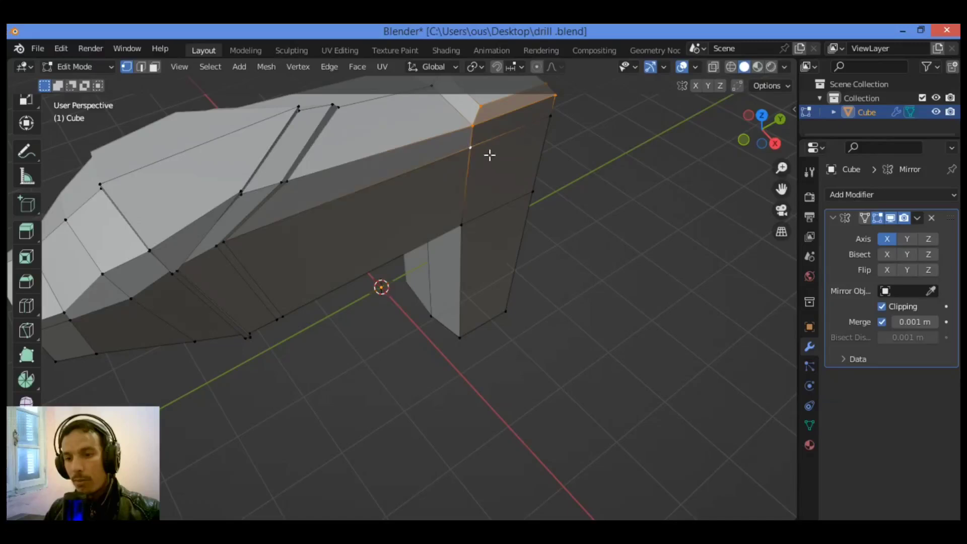
shift+click(554, 118)
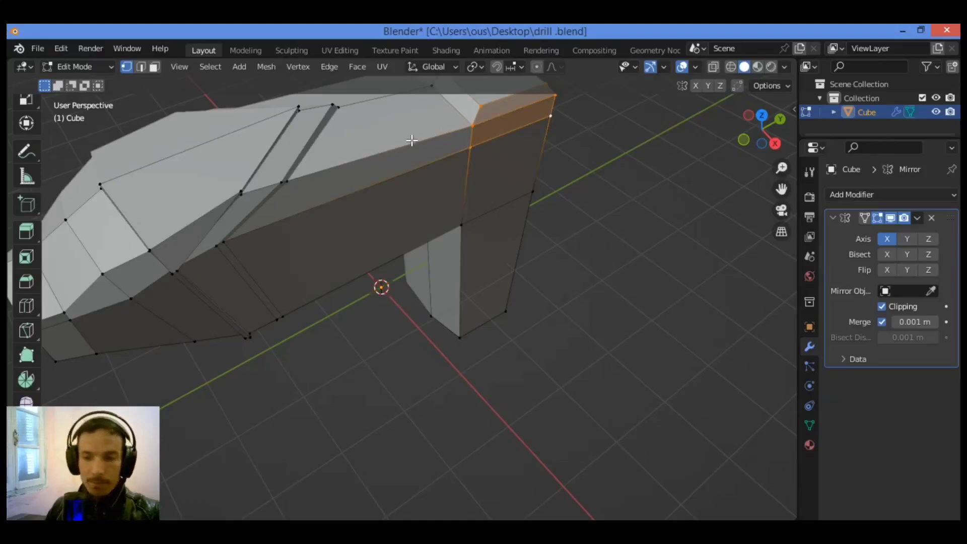
key(g)
key(x)
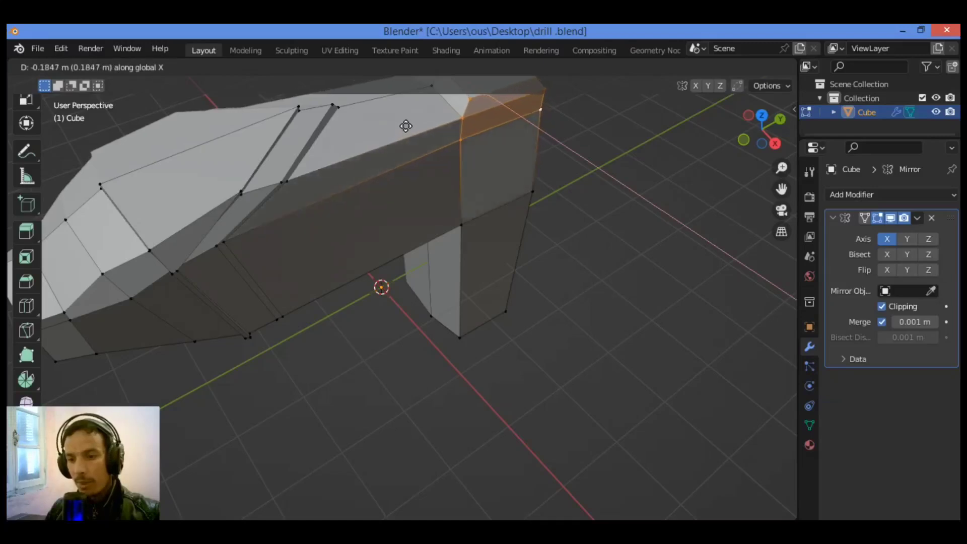
click(406, 126)
Add one loop cut around the drill body just ahead of the handle, positioning it with the Even edge-slide option
drag(754, 145, 679, 183)
drag(753, 146, 733, 136)
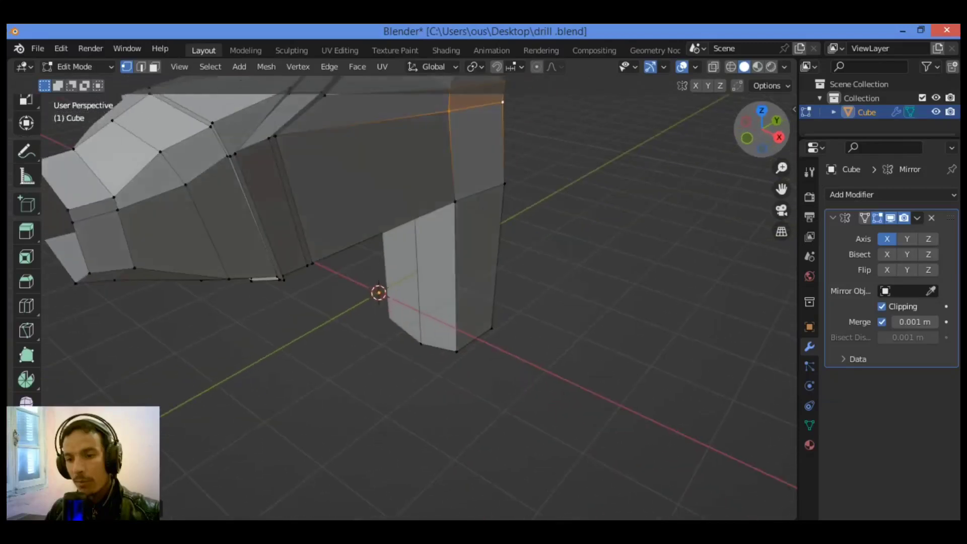
drag(781, 188, 794, 206)
mouse_move(759, 147)
mouse_down()
mouse_move(749, 119)
mouse_move(748, 143)
mouse_up()
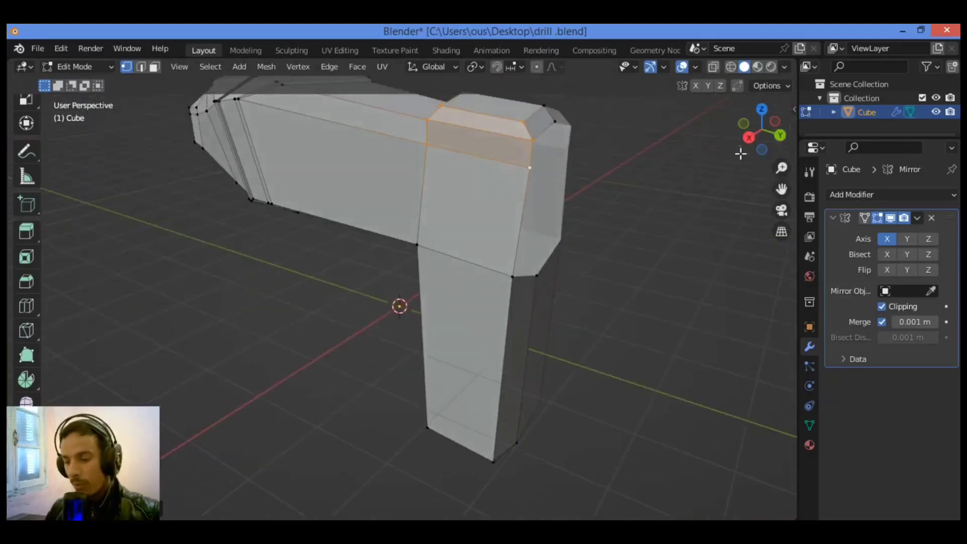
click(749, 137)
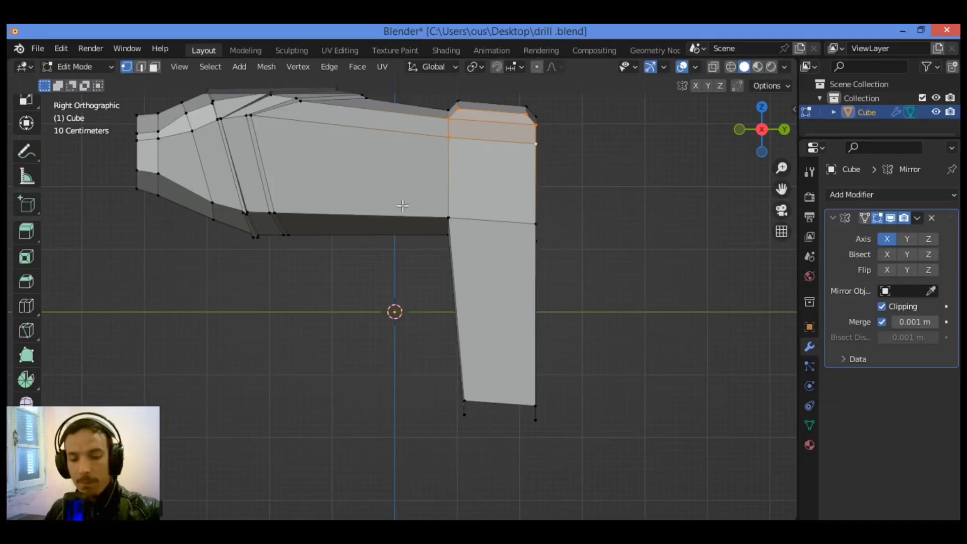
key(ctrl+r)
click(421, 140)
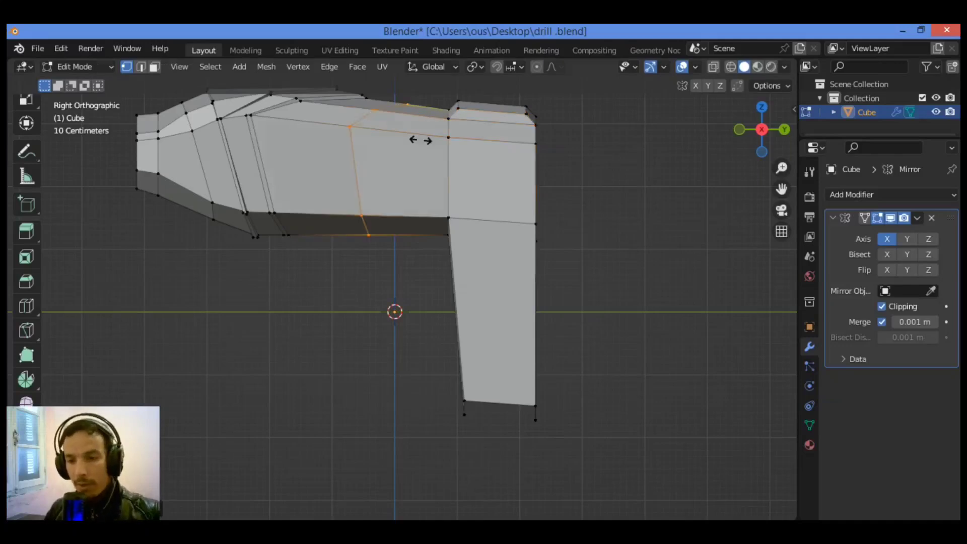
key(e)
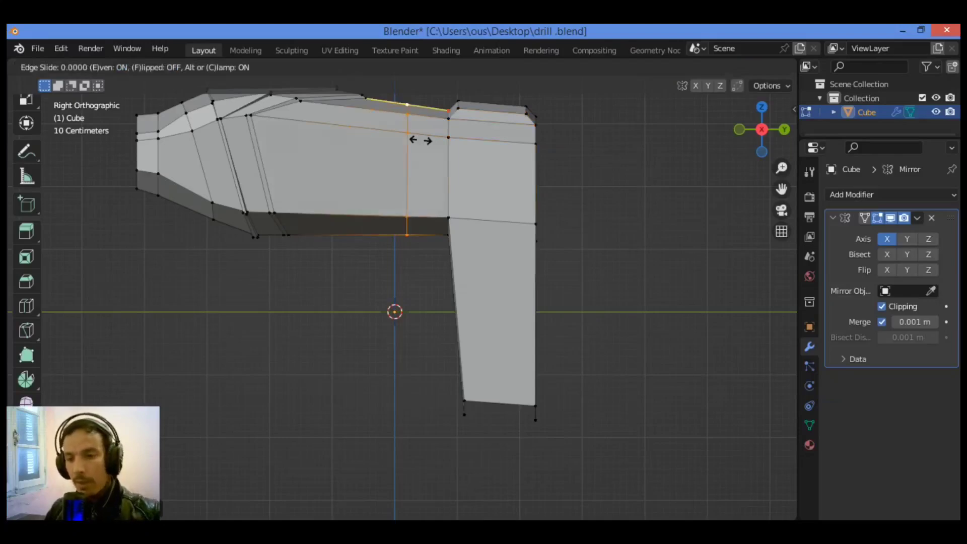
click(369, 133)
drag(746, 120, 768, 129)
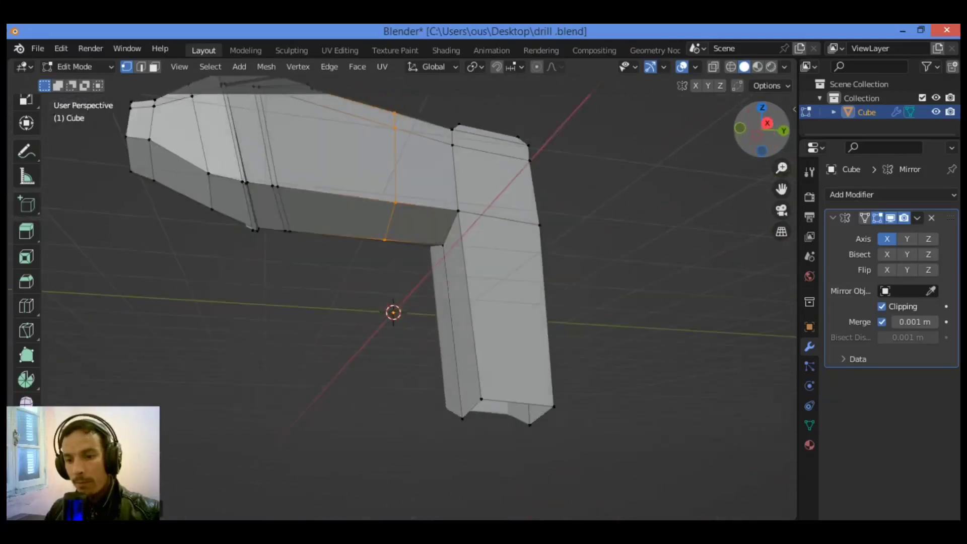
Add one centred lengthwise loop cut along the underside of the drill body, continuing down the front of the handle
middle_drag(418, 237, 428, 241)
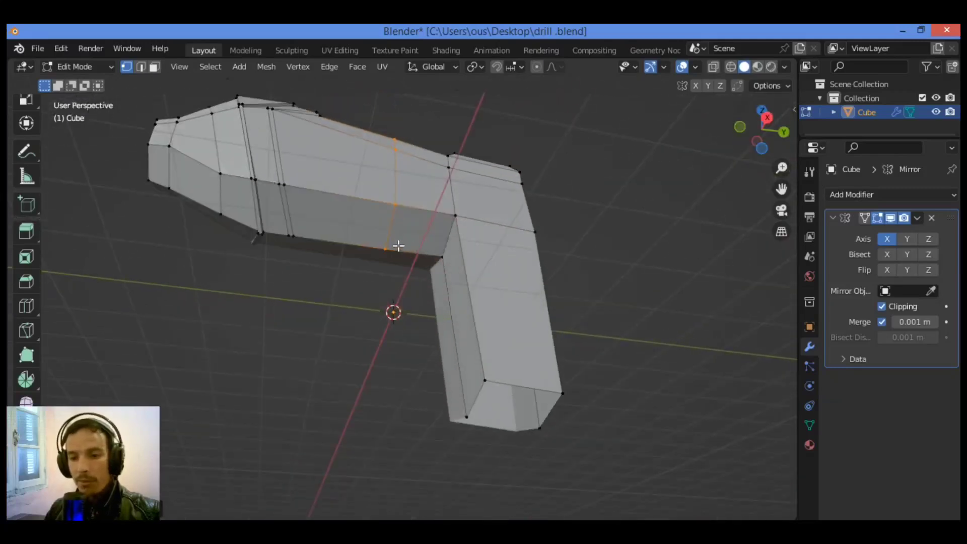
drag(781, 168, 527, 213)
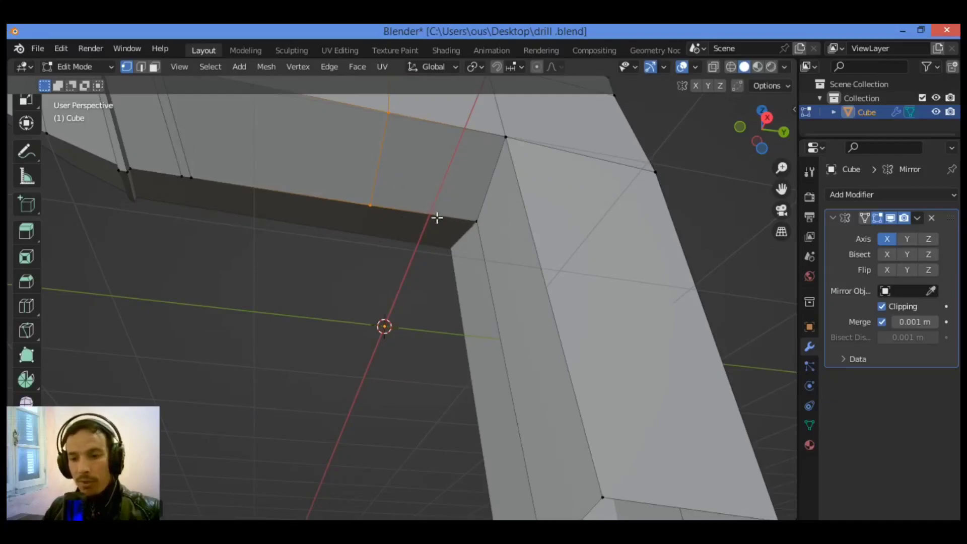
drag(753, 132, 775, 170)
middle_drag(367, 231, 376, 211)
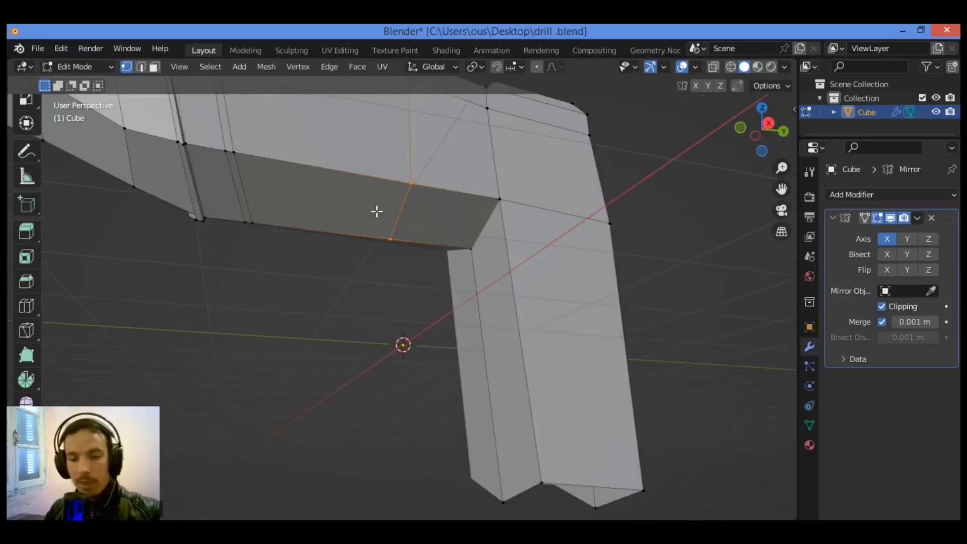
key(ctrl+r)
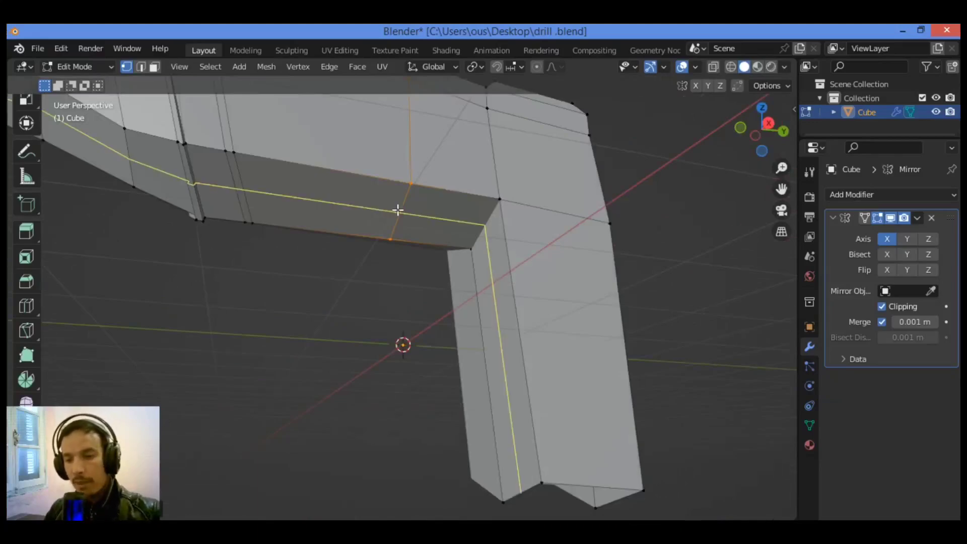
click(398, 209)
right_click(398, 210)
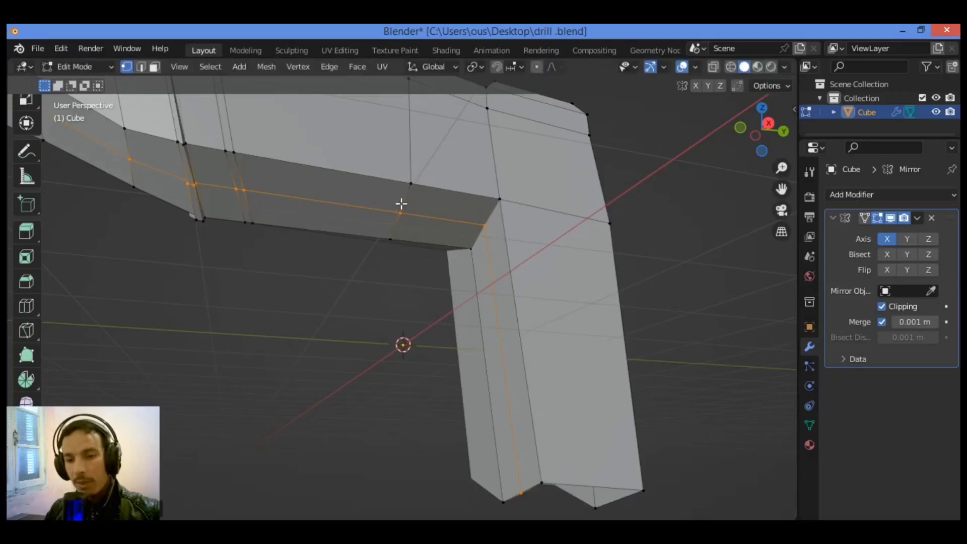
Try to move the body's underside centre-loop vertices, without the one at the handle, down about 0.06 m along the Z axis
drag(773, 128, 766, 132)
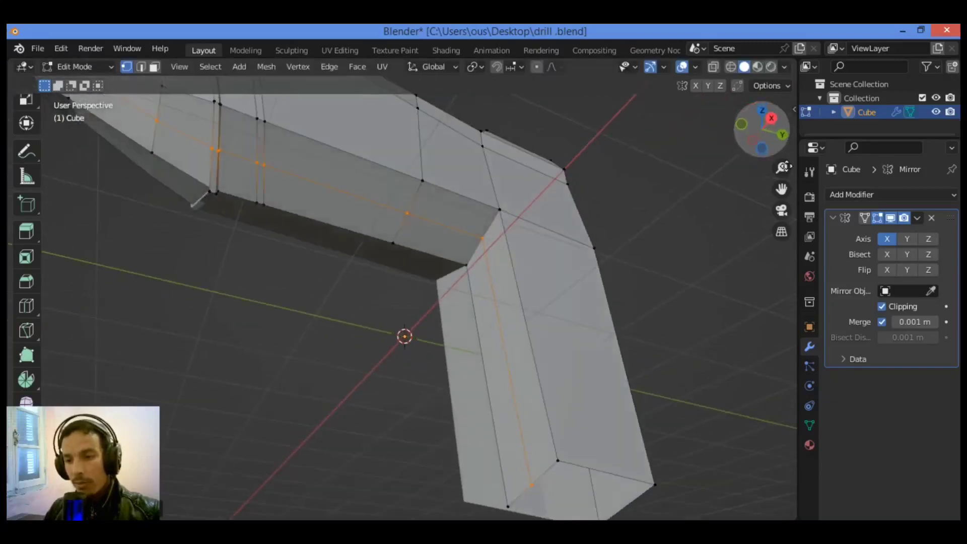
drag(782, 167, 782, 151)
drag(783, 189, 738, 223)
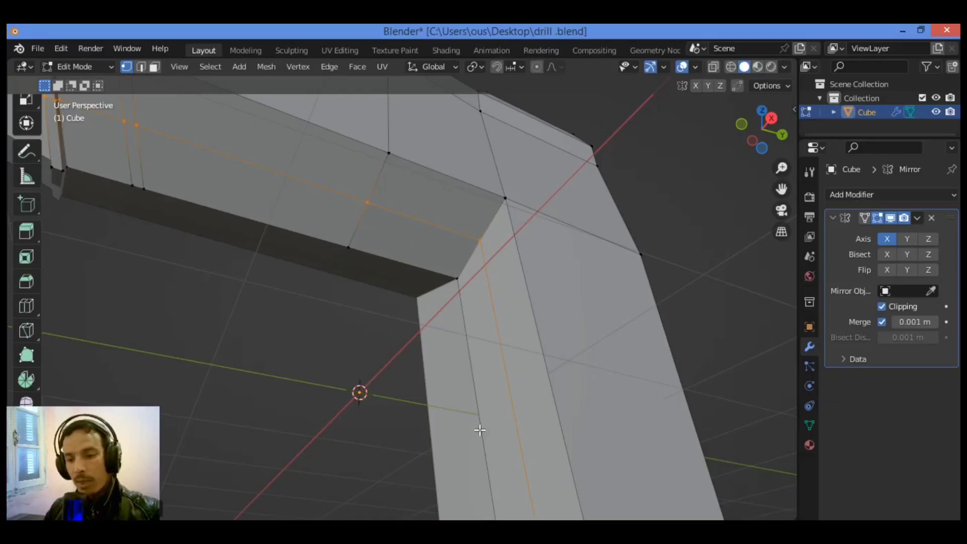
shift+middle_drag(526, 336, 532, 260)
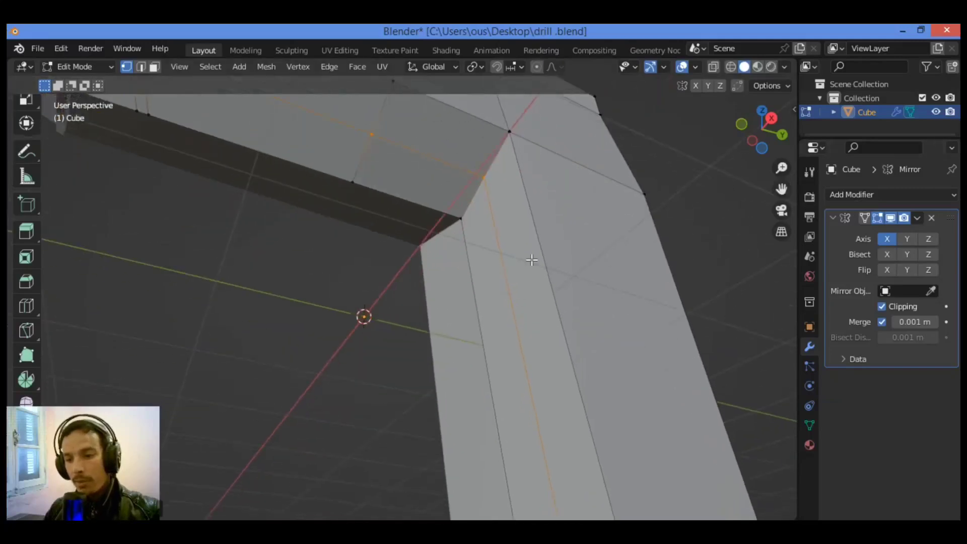
scroll(661, 159, down, 2)
drag(763, 139, 763, 177)
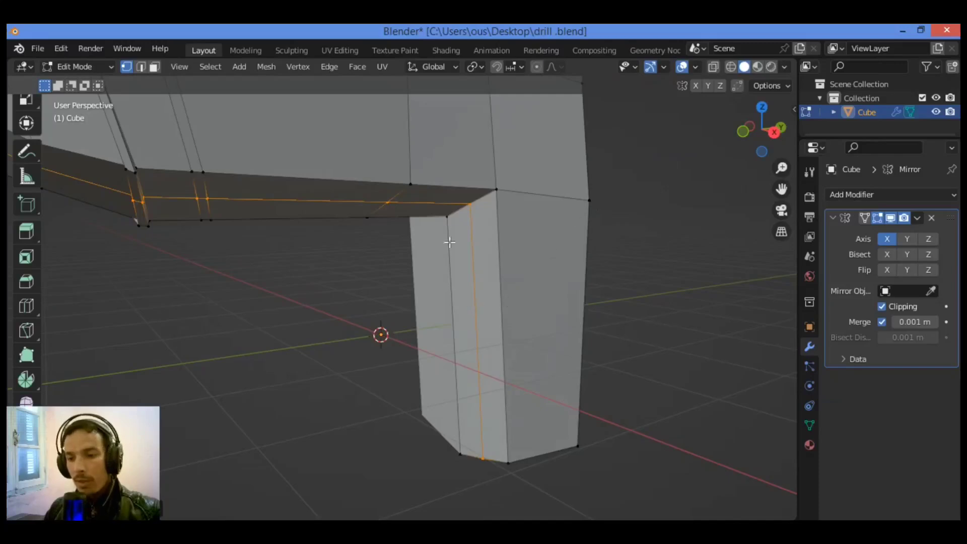
middle_drag(428, 235, 461, 260)
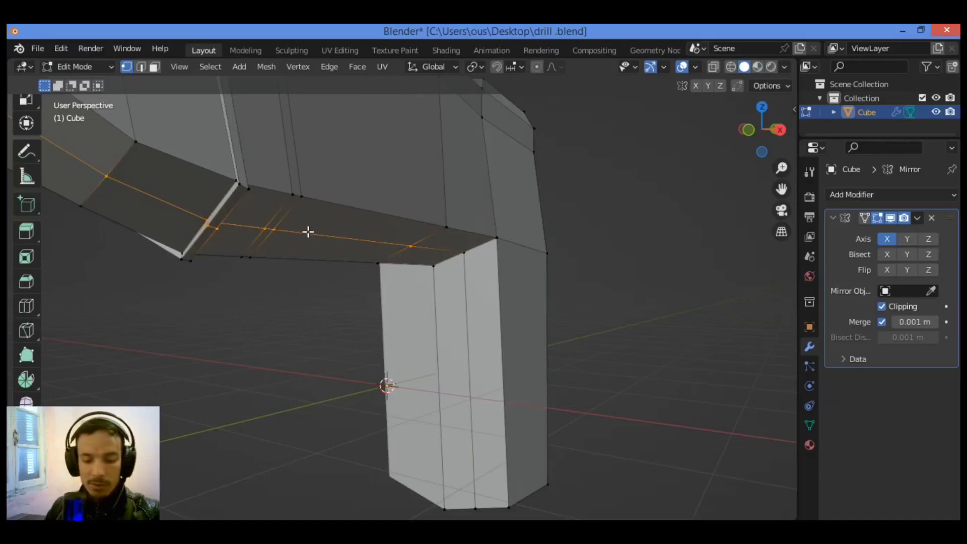
key(g)
key(z)
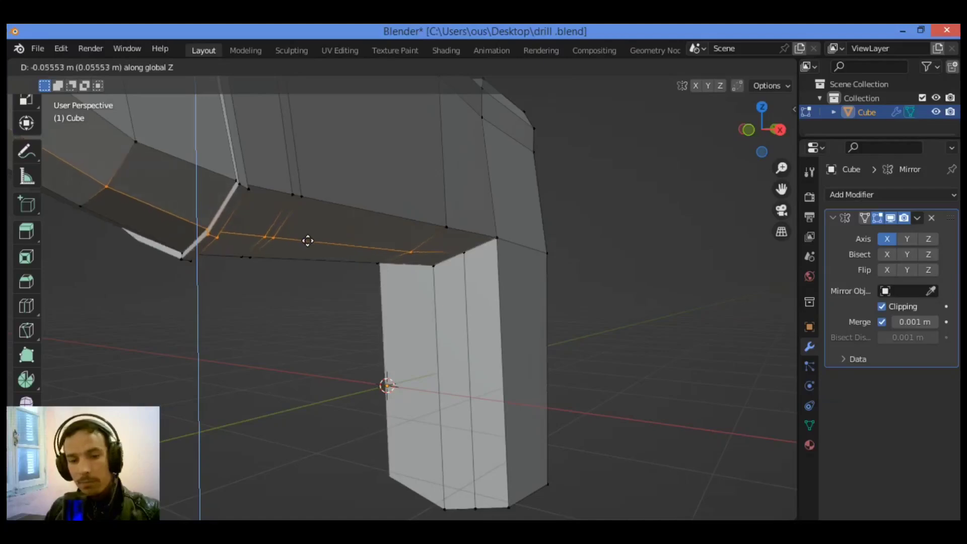
click(308, 241)
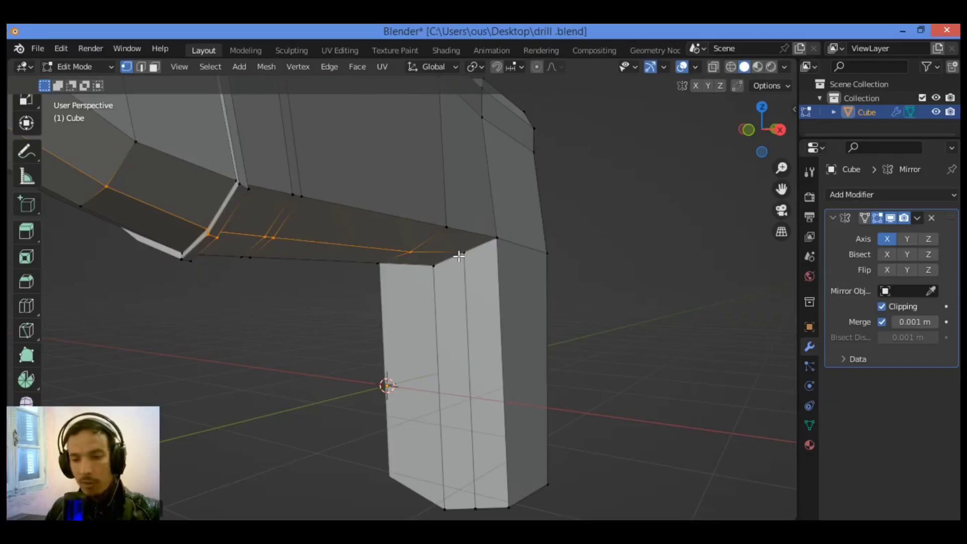
key(ctrl+z)
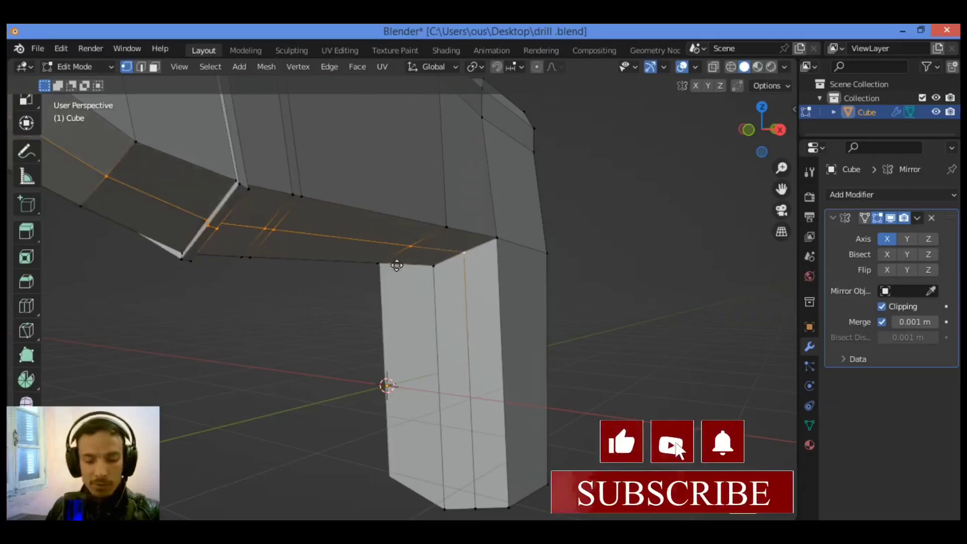
Move the body's underside loop vertices, including the one where the loop meets the handle, down about 0.09 m along the Z axis
key(g)
key(z)
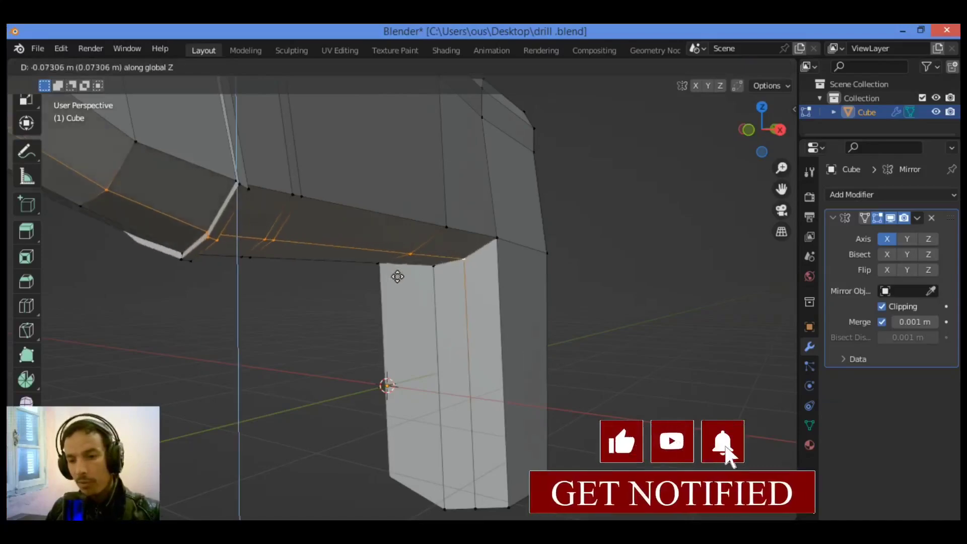
click(398, 279)
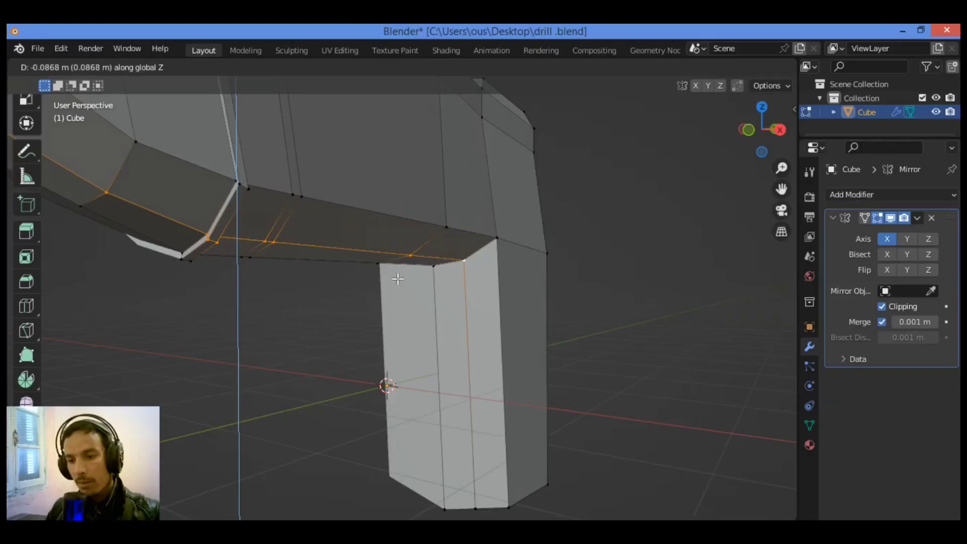
Extrude the inner underside face just ahead of the handle downward about 0.31 m along the Z axis
drag(761, 129, 718, 121)
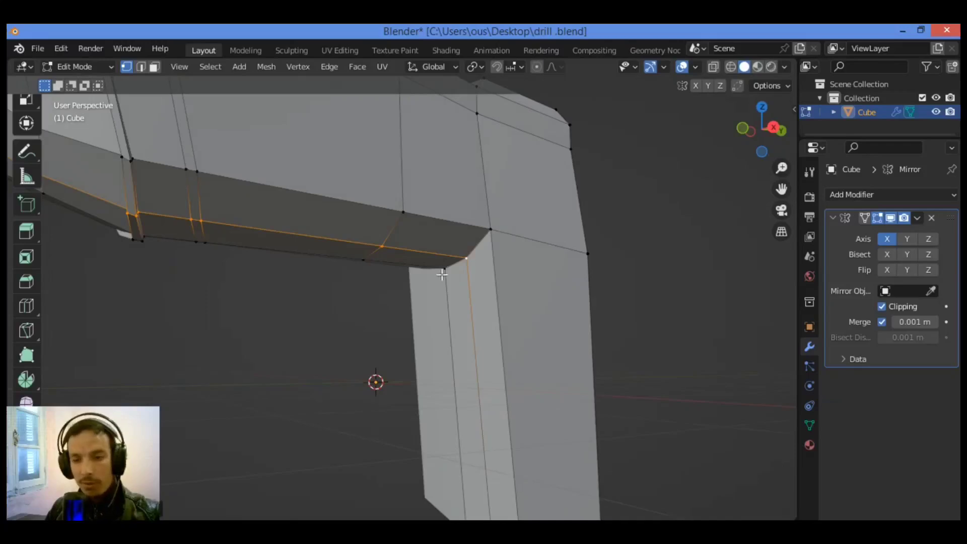
drag(782, 167, 248, 259)
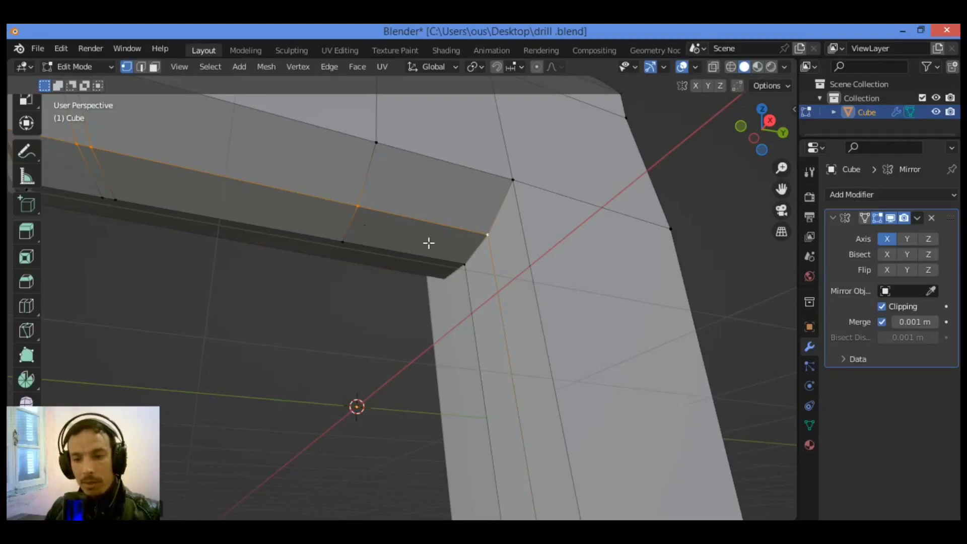
click(154, 67)
click(454, 234)
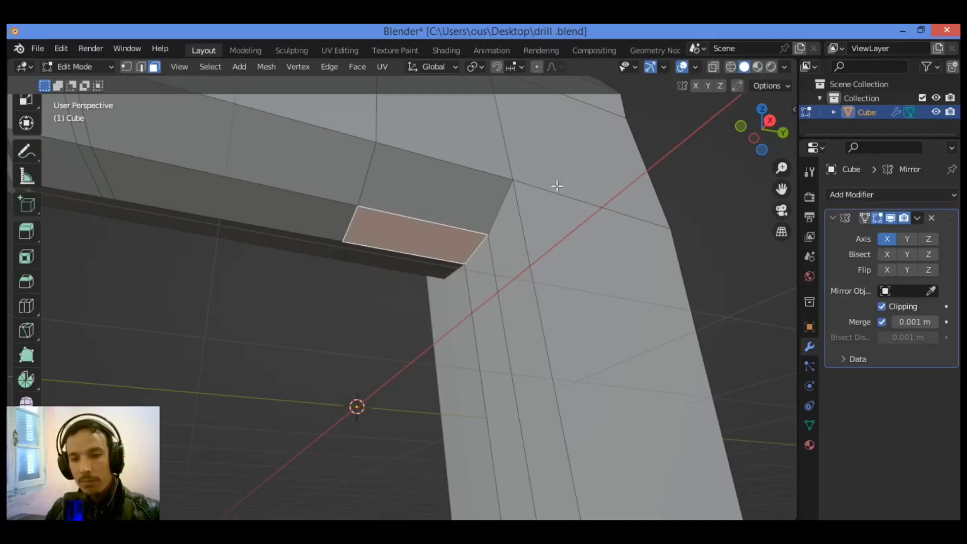
drag(748, 128, 754, 107)
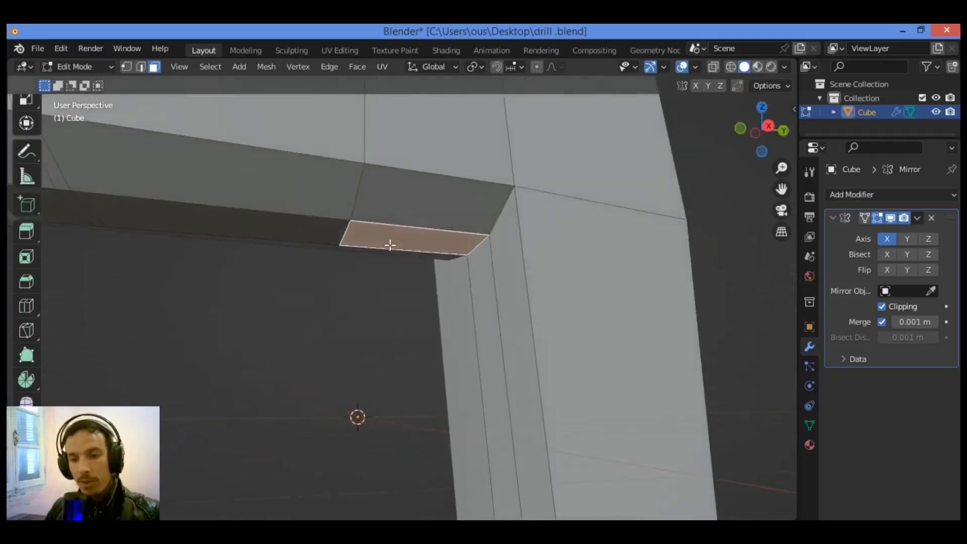
key(e)
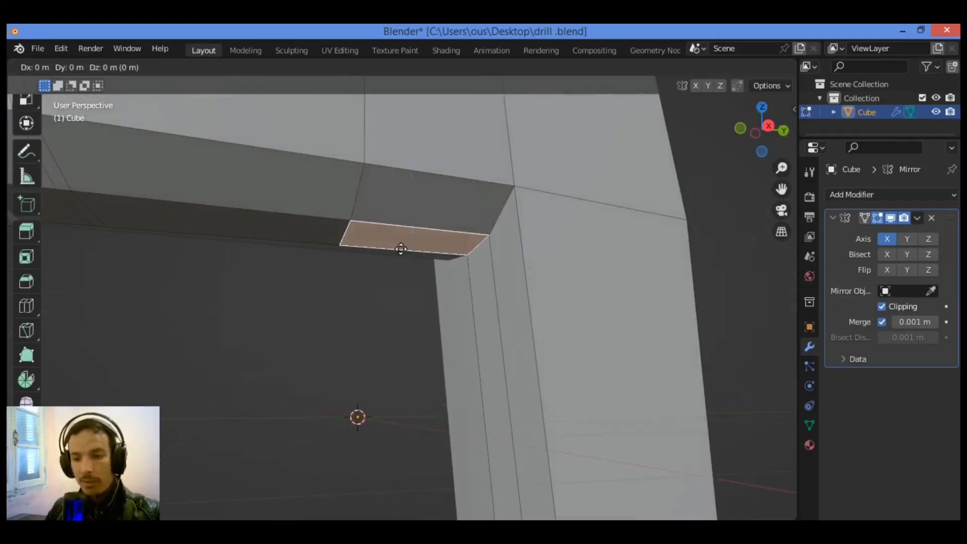
key(z)
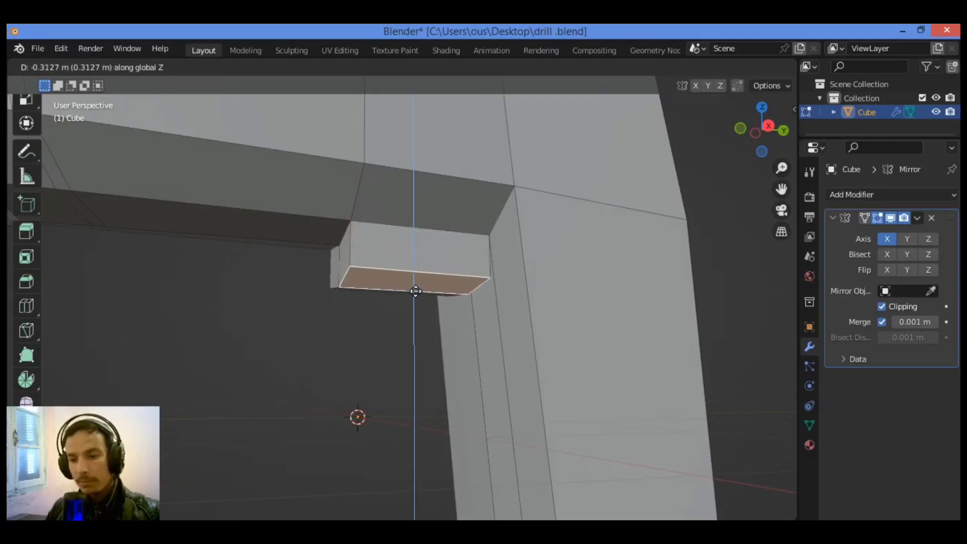
click(415, 291)
Add one loop cut around the handle and slide it up to about the level of the extruded block's underside
drag(764, 139, 723, 151)
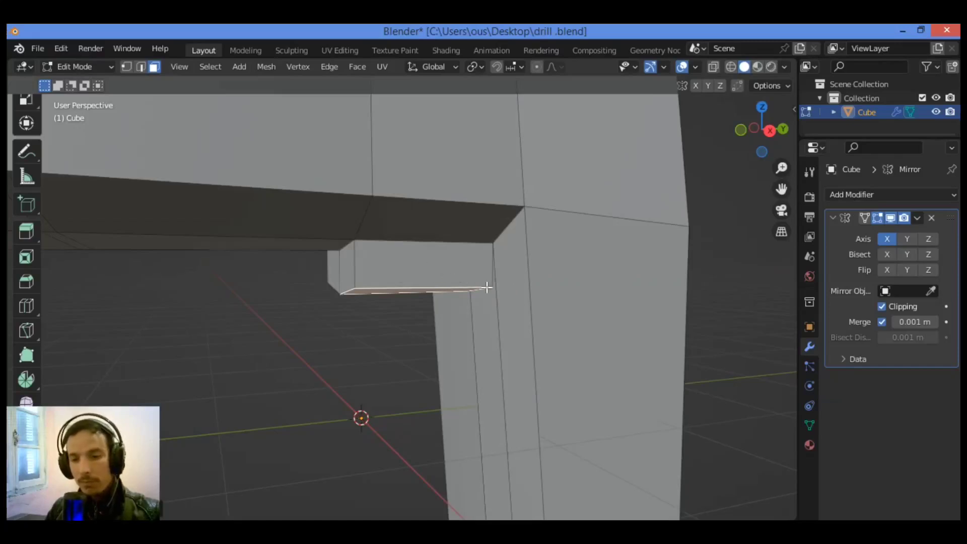
click(443, 261)
click(519, 261)
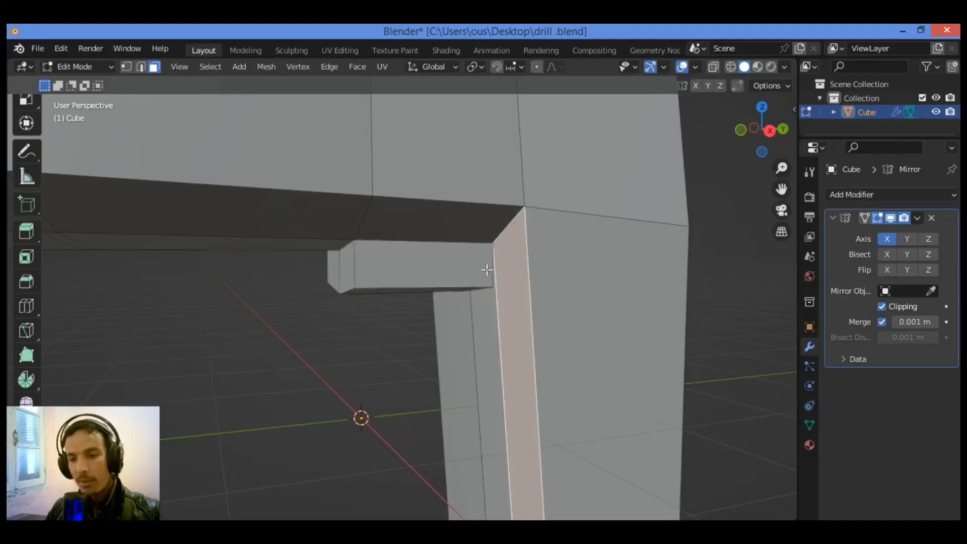
drag(762, 130, 654, 203)
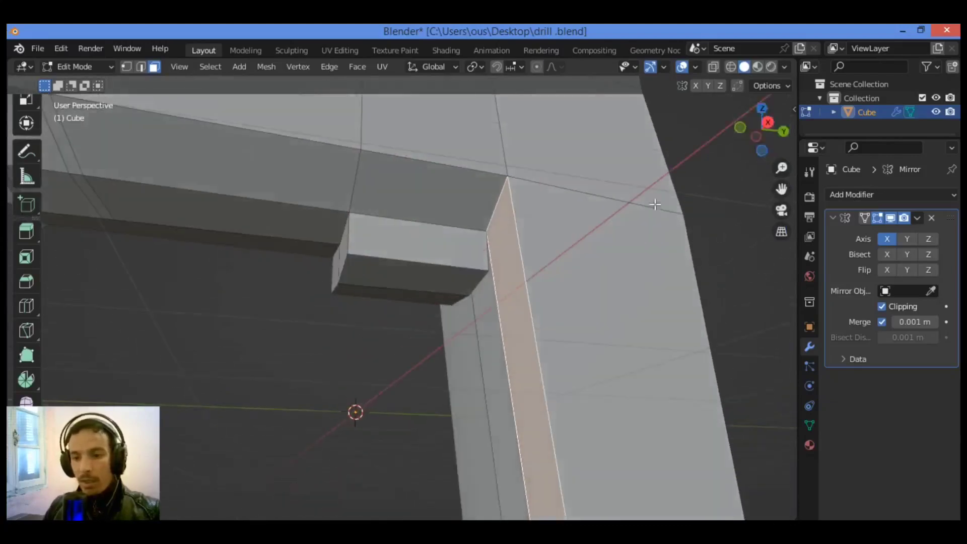
drag(781, 167, 711, 199)
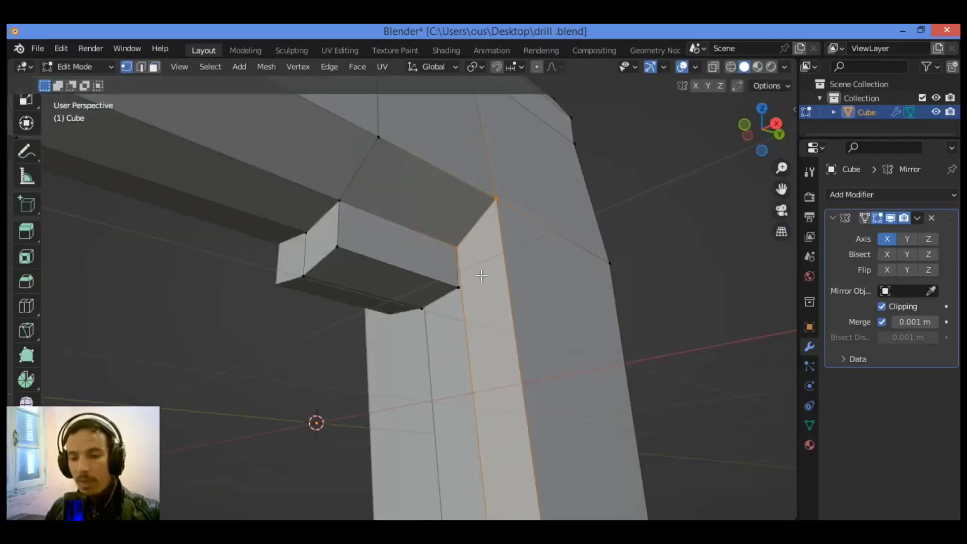
key(ctrl+r)
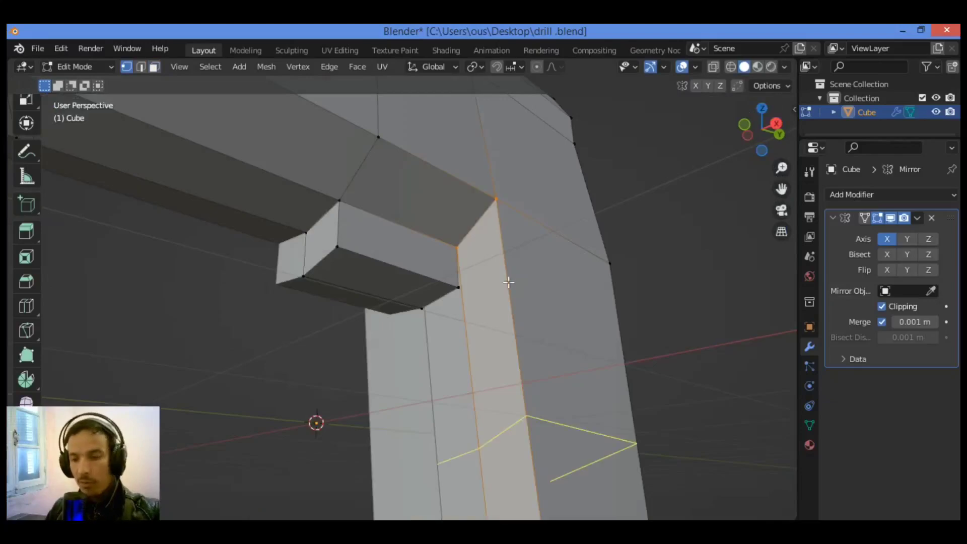
click(521, 281)
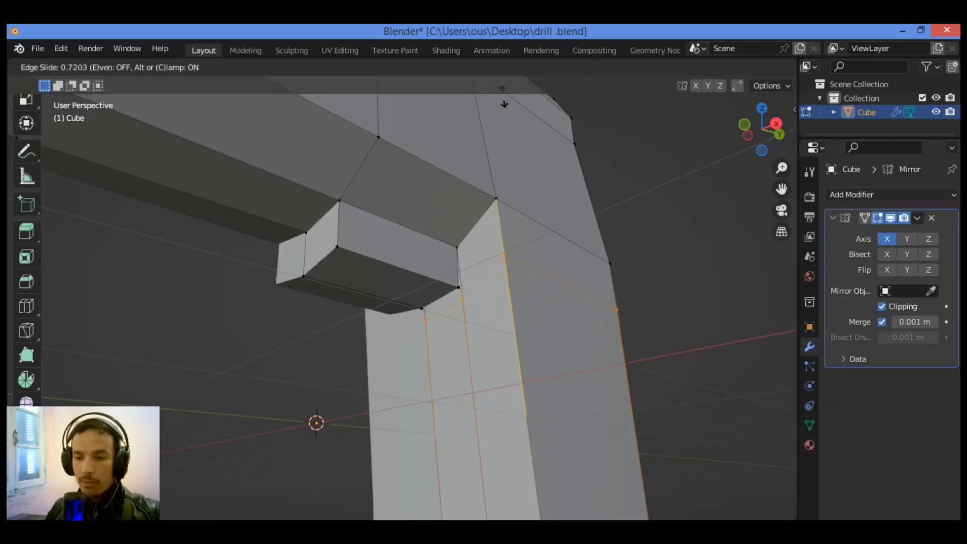
click(503, 86)
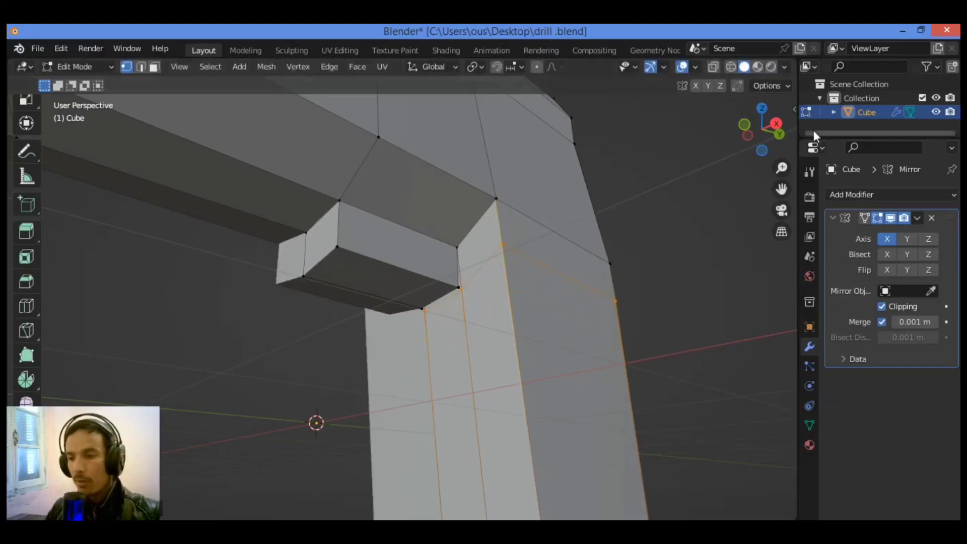
Merge the block's outer lower corner vertex at the handle into the adjacent handle loop vertex, using At Last
drag(773, 129, 705, 182)
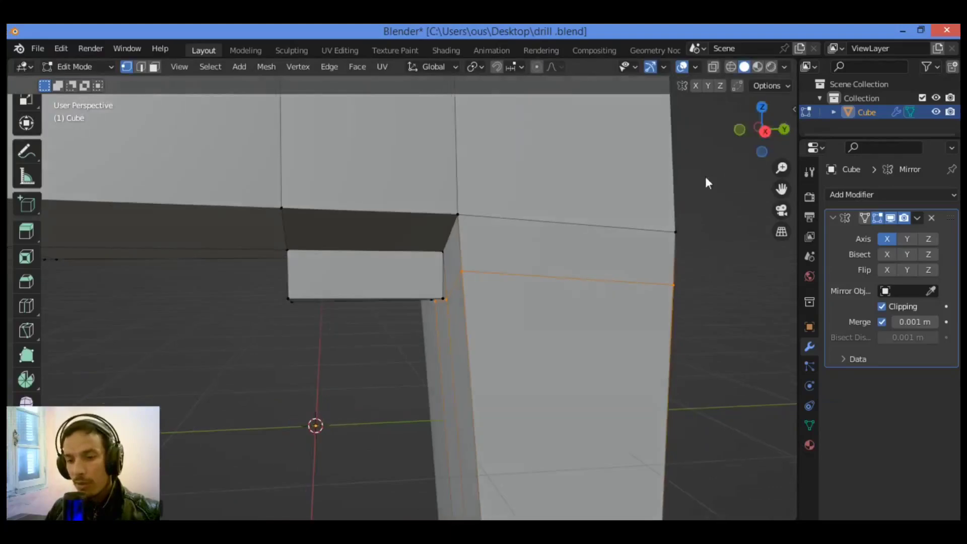
drag(781, 167, 781, 136)
drag(781, 188, 742, 189)
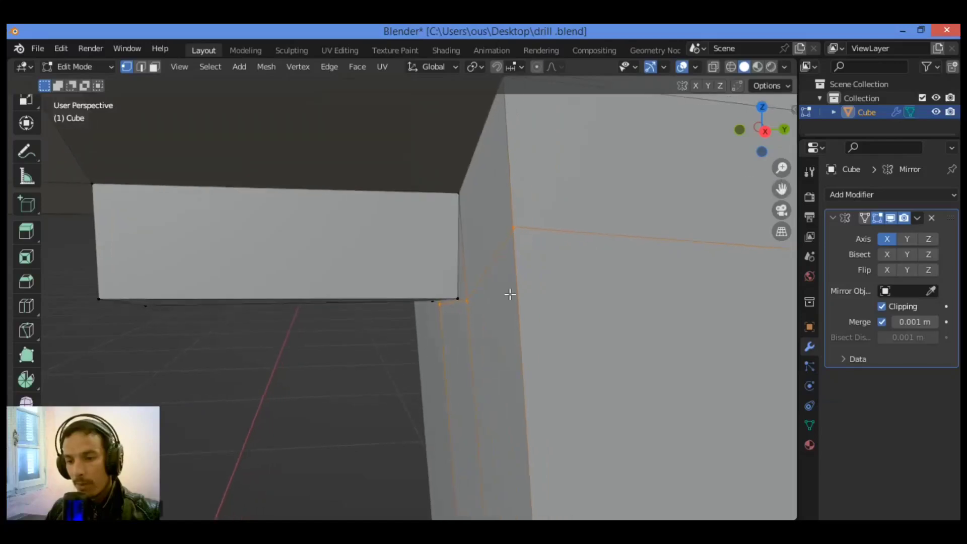
click(460, 298)
shift+click(500, 292)
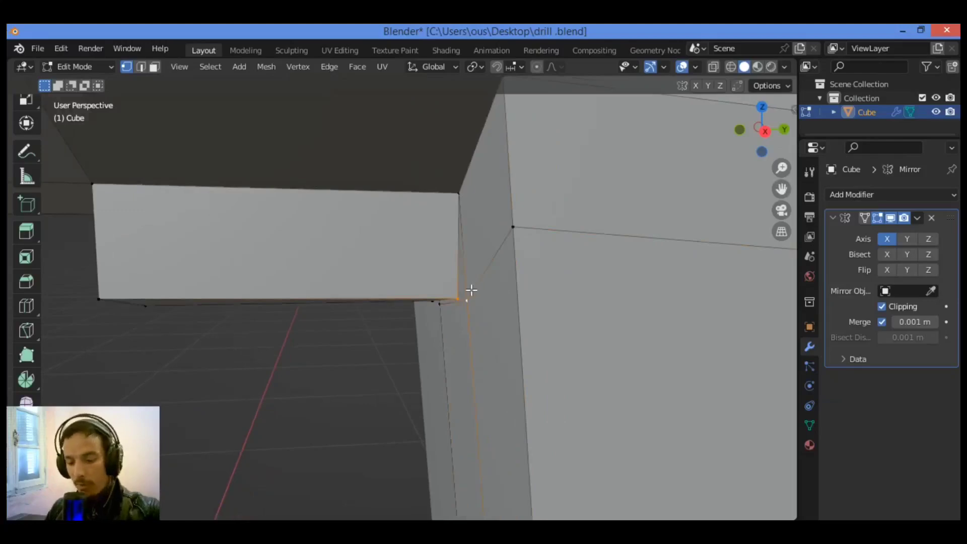
key(m)
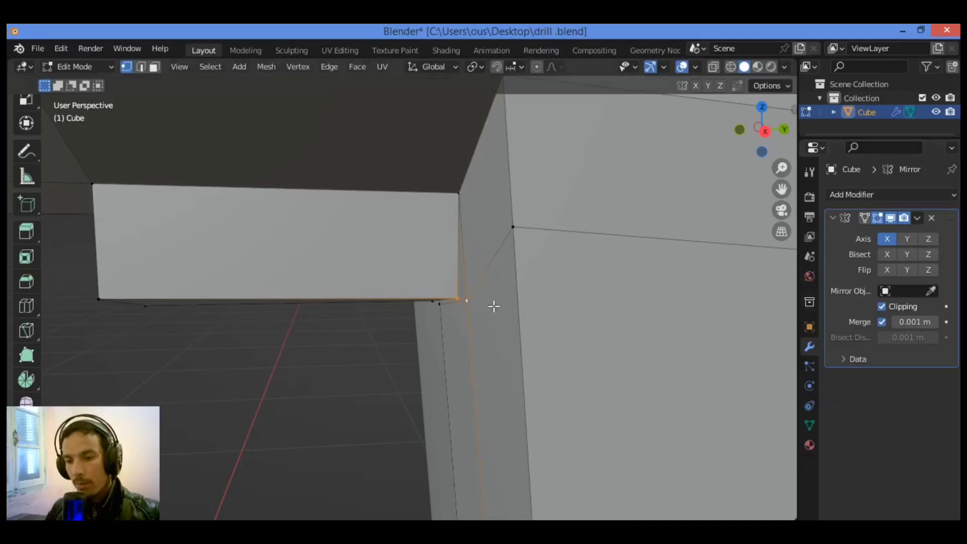
click(456, 301)
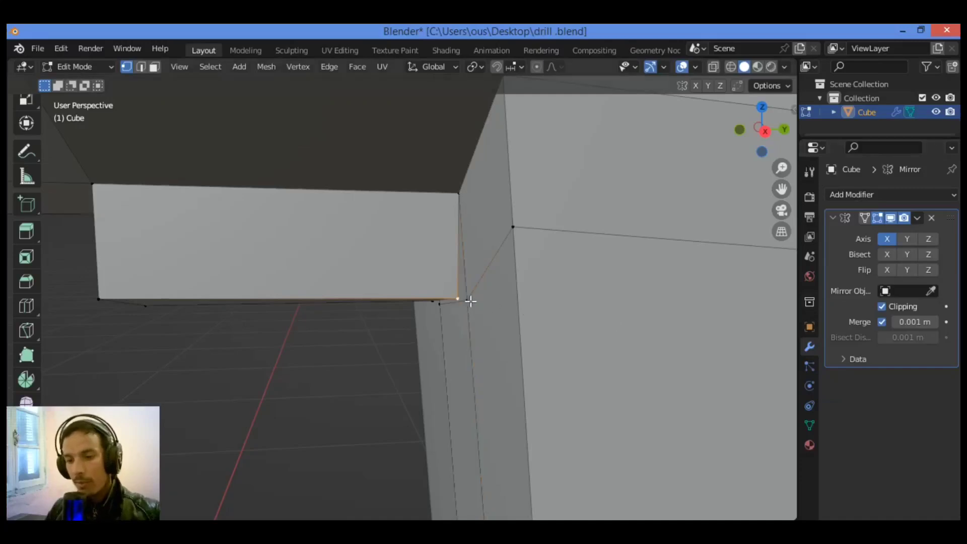
shift+click(470, 300)
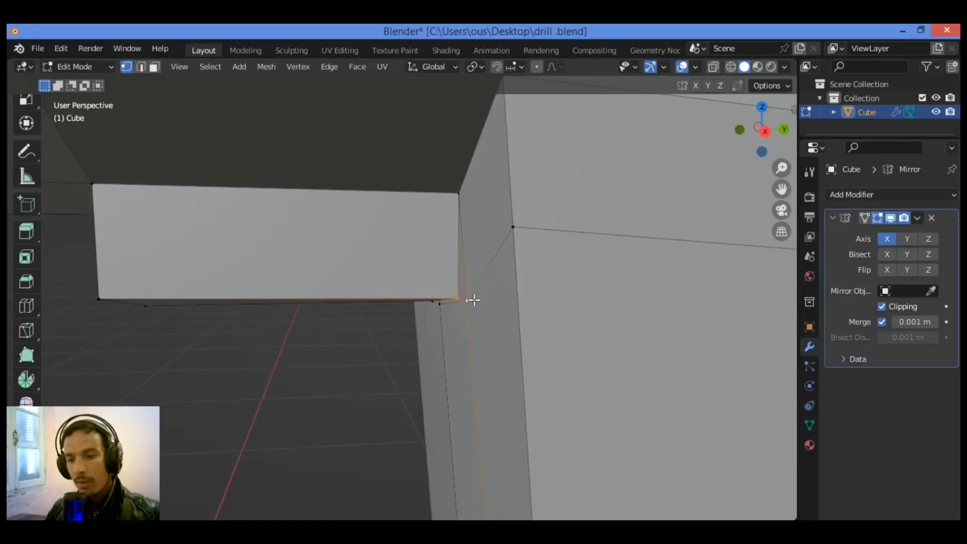
scroll(473, 300, up, 3)
key(m)
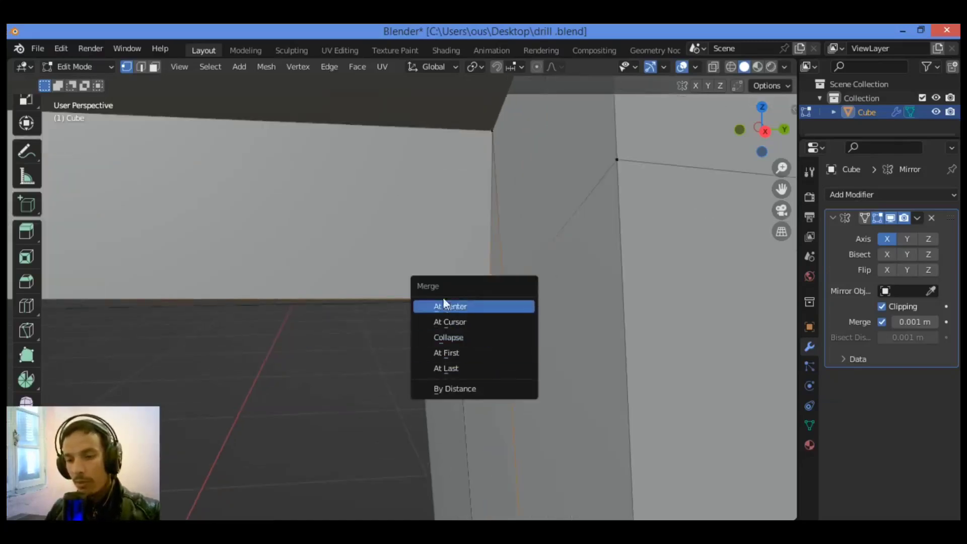
click(491, 368)
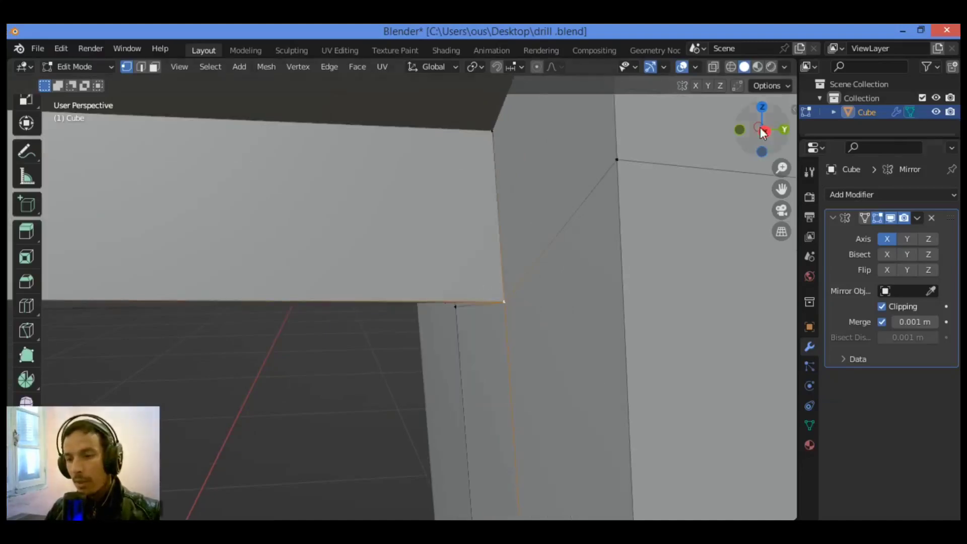
Merge the block's inner lower corner vertex at the handle into the neighbouring handle loop vertex, at the last selected vertex
drag(762, 132, 383, 341)
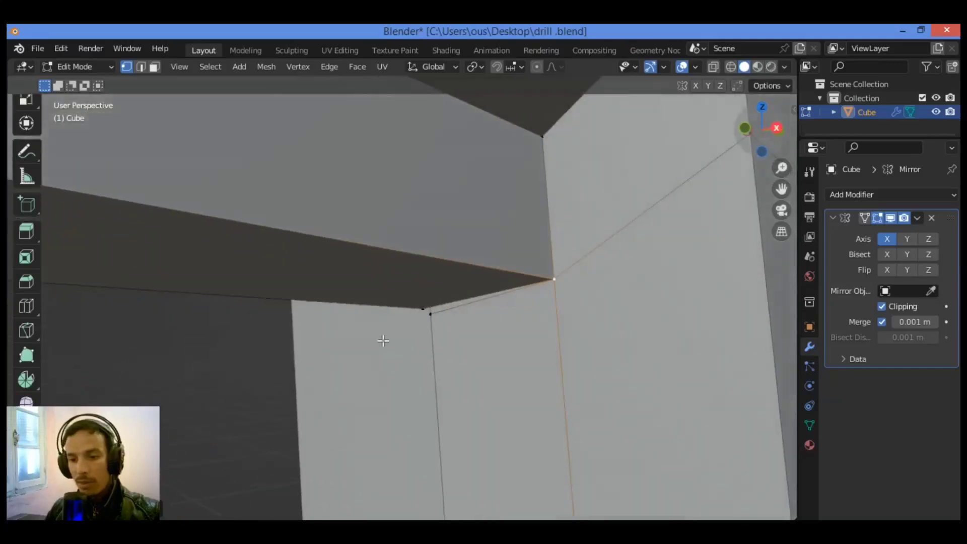
click(423, 306)
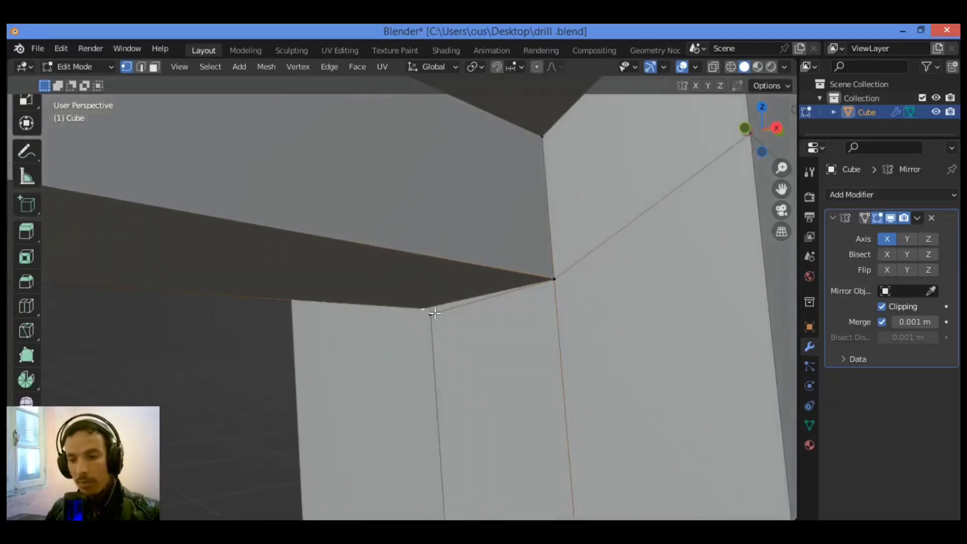
shift+click(433, 314)
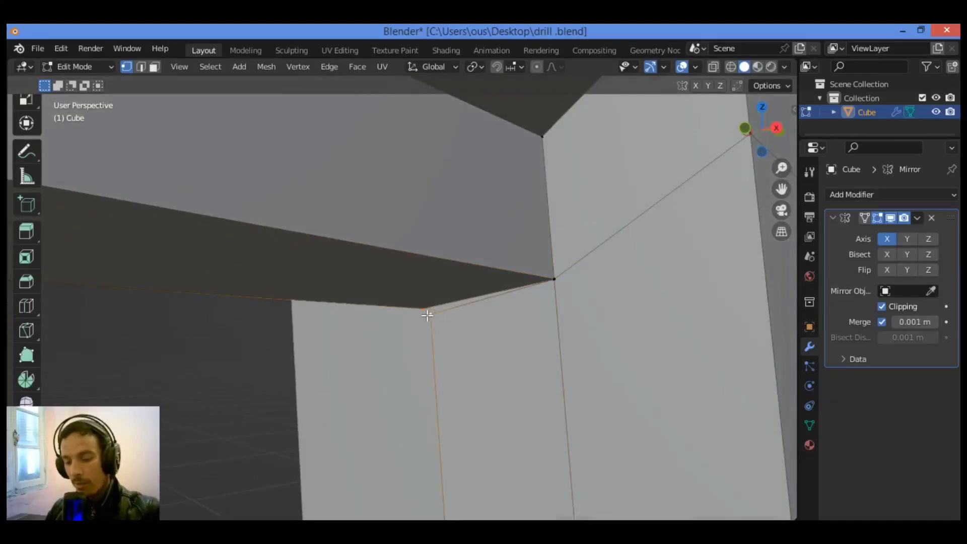
key(m)
click(428, 315)
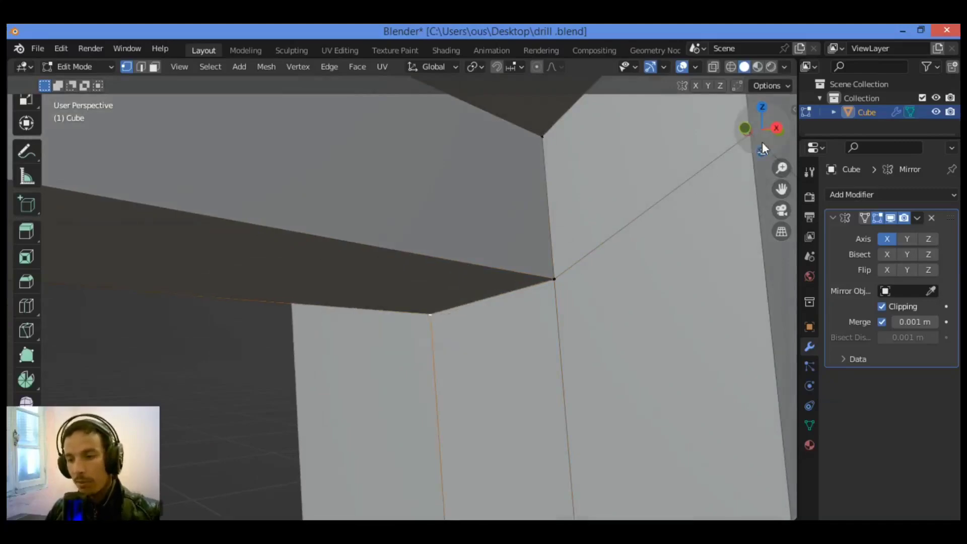
Hide the block's outer side face and delete the internal face where the block meets the handle
drag(762, 143, 709, 143)
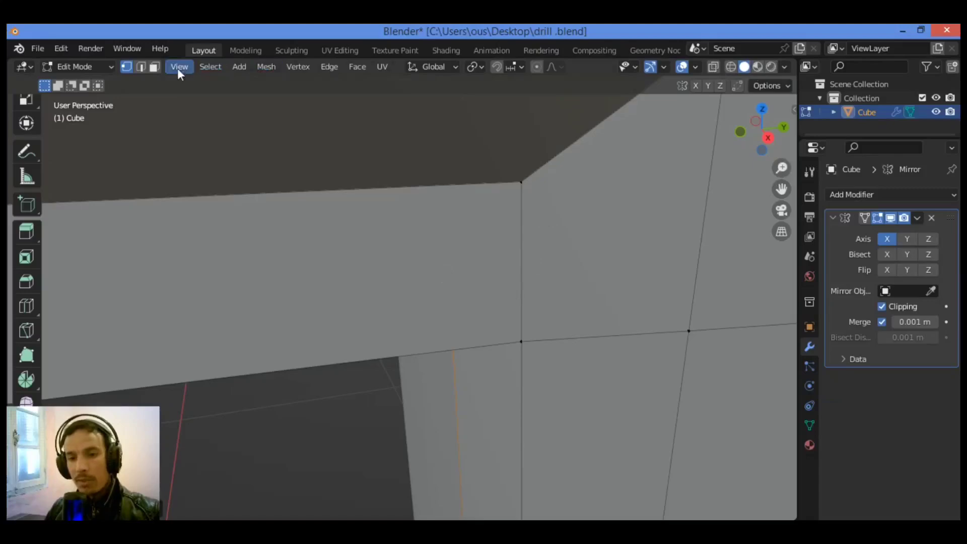
click(154, 66)
click(465, 268)
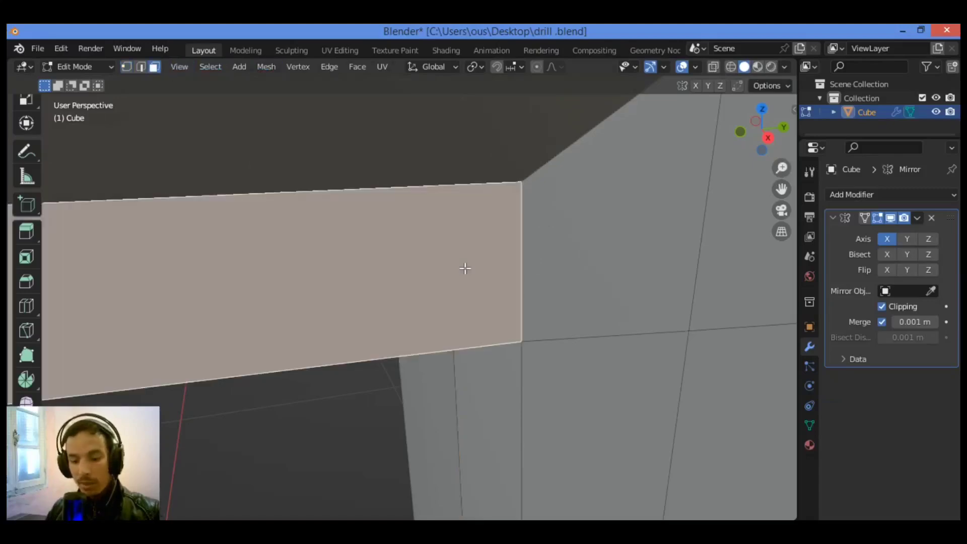
key(h)
click(484, 236)
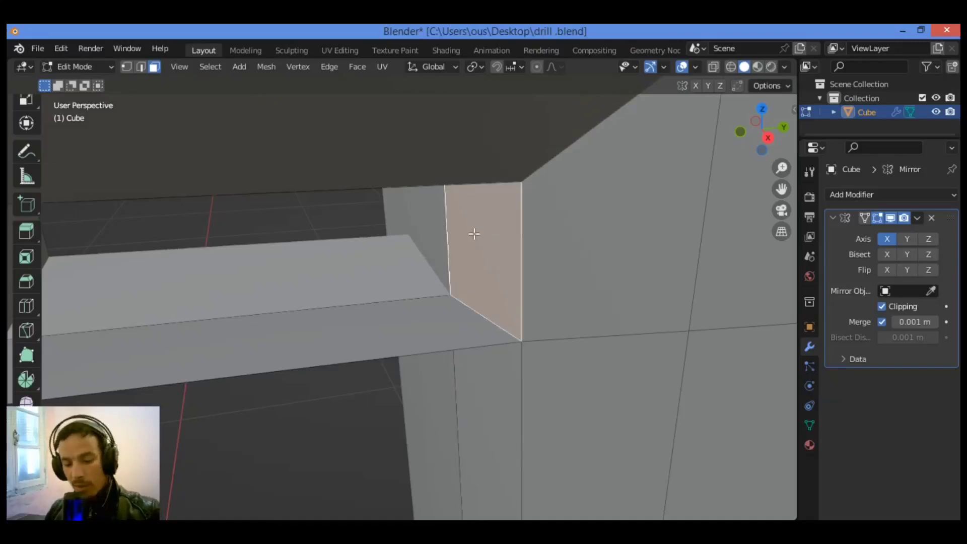
key(x)
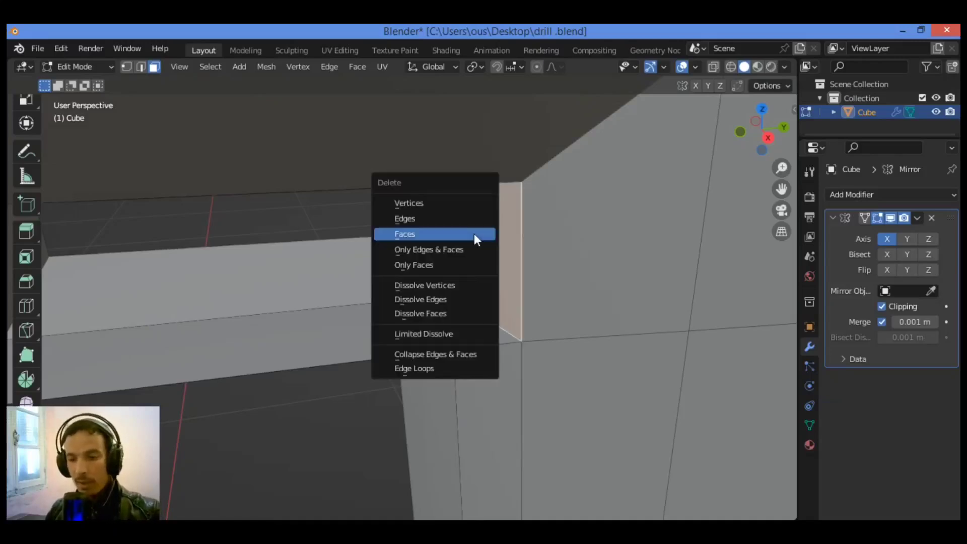
click(464, 233)
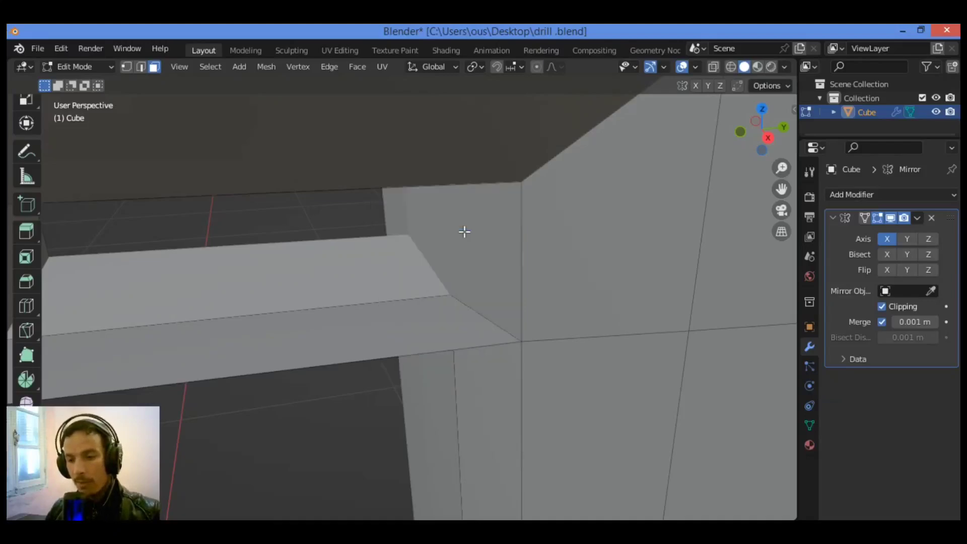
Reveal the block's hidden side face again and clear the selection
drag(746, 132, 782, 117)
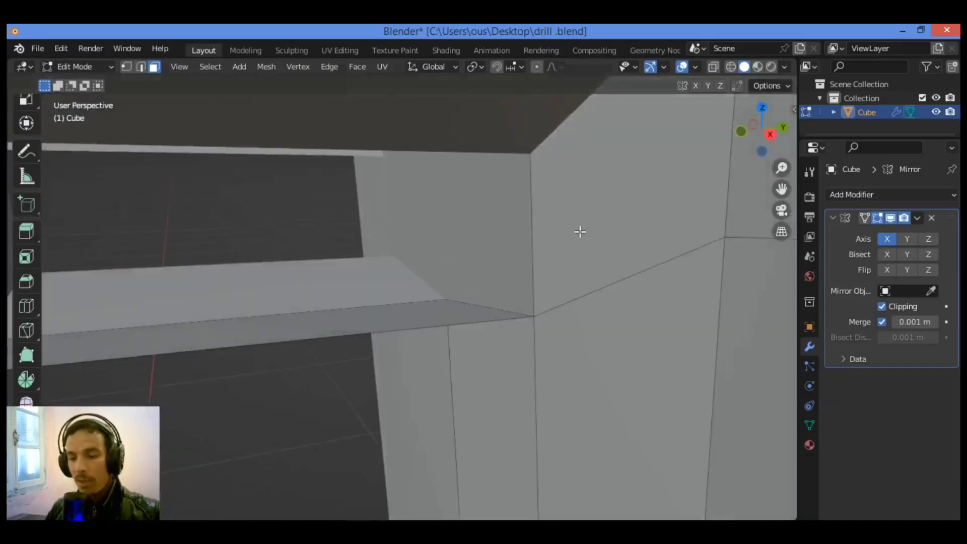
key(f)
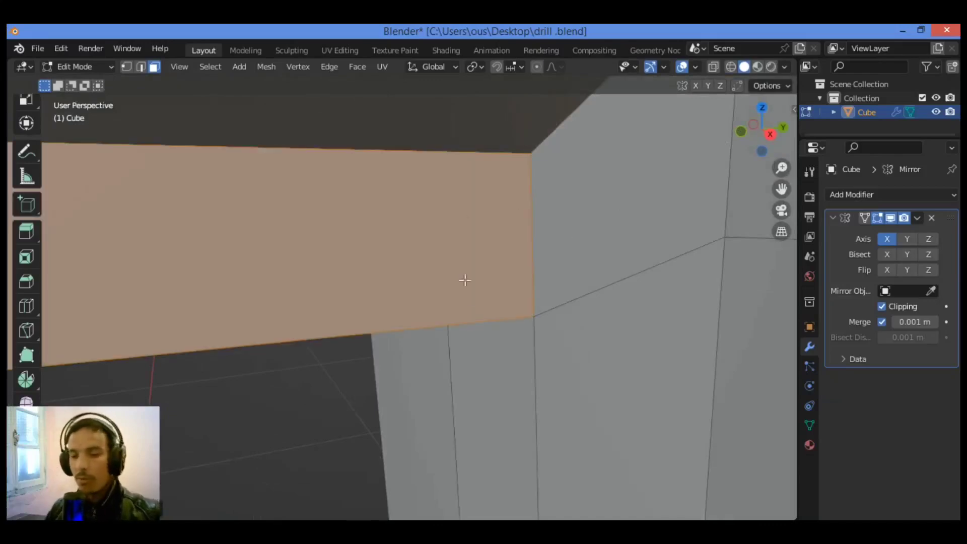
scroll(472, 299, down, 1)
scroll(479, 324, down, 1)
scroll(436, 298, down, 1)
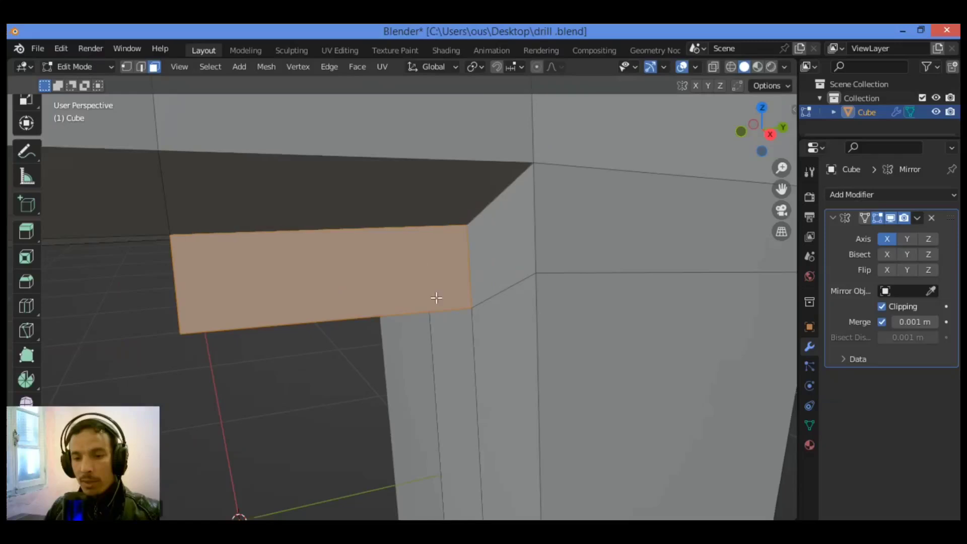
key(alt+a)
mouse_move(760, 131)
mouse_down()
mouse_move(793, 132)
mouse_move(749, 137)
mouse_move(775, 117)
mouse_move(738, 174)
mouse_move(820, 227)
mouse_move(770, 133)
mouse_move(775, 140)
mouse_up()
scroll(626, 250, down, 3)
scroll(664, 318, down, 3)
scroll(719, 281, down, 2)
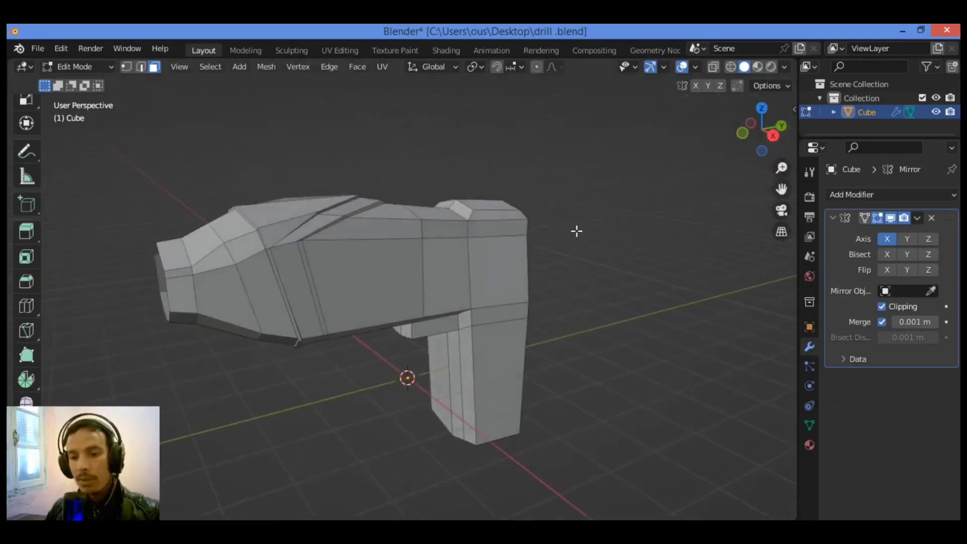